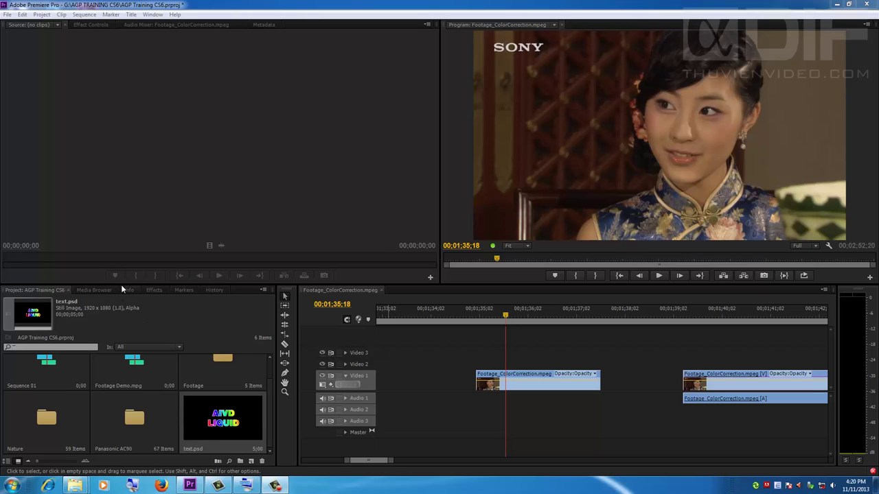
Create a new 1920x1080 still title named Title 01 from the Project panel's New Item menu.
{"action": "left_click_drag", "start_coordinate": [121, 283], "coordinate": [124, 212]}
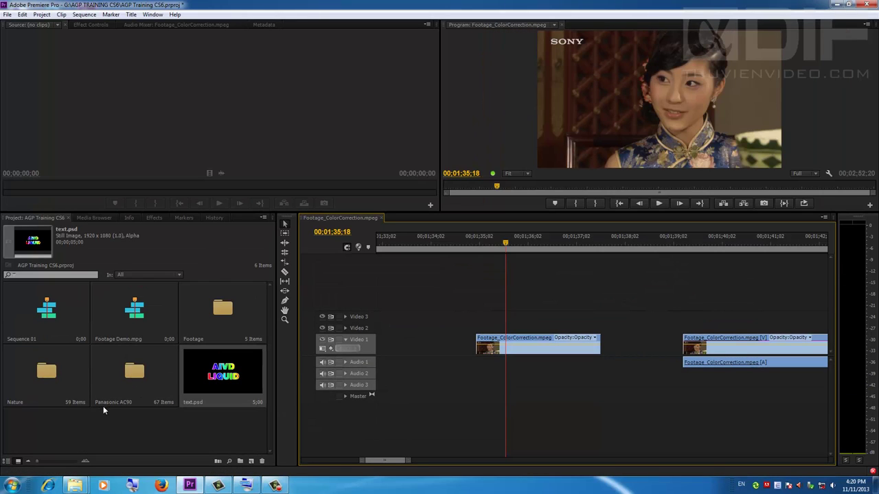
{"action": "right_click", "coordinate": [35, 427]}
{"action": "mouse_move", "coordinate": [59, 382]}
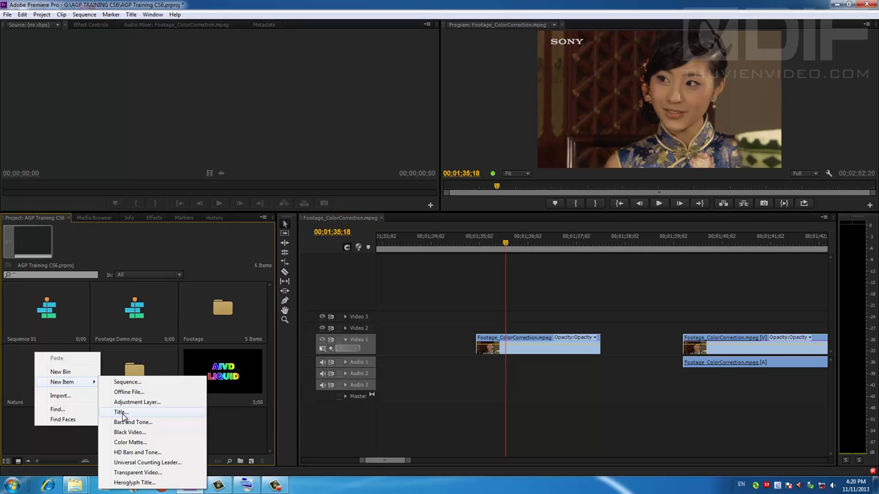
{"action": "left_click", "coordinate": [124, 413]}
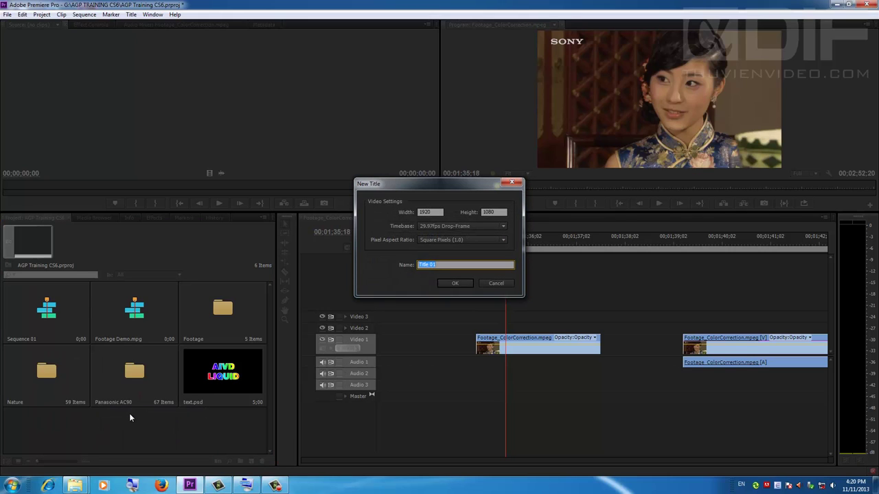
{"action": "left_click", "coordinate": [452, 284]}
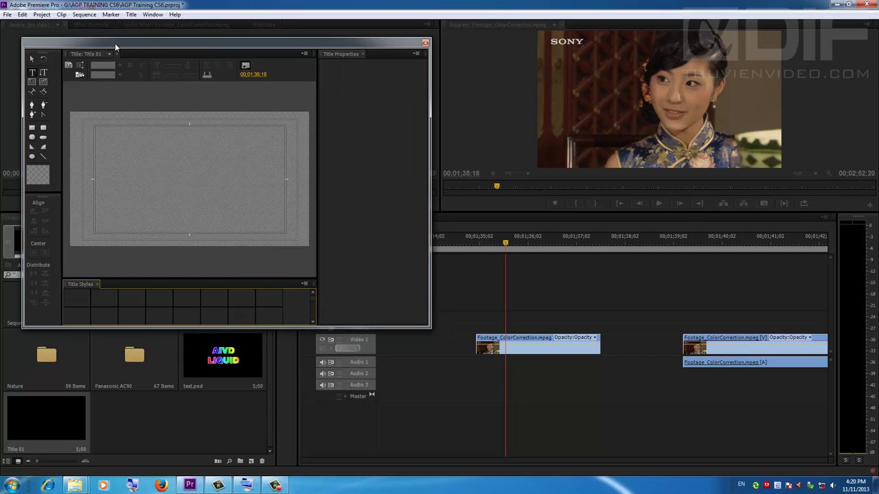
Move the Titler window into view and resize it larger and taller.
{"action": "left_click_drag", "start_coordinate": [112, 43], "coordinate": [243, 107]}
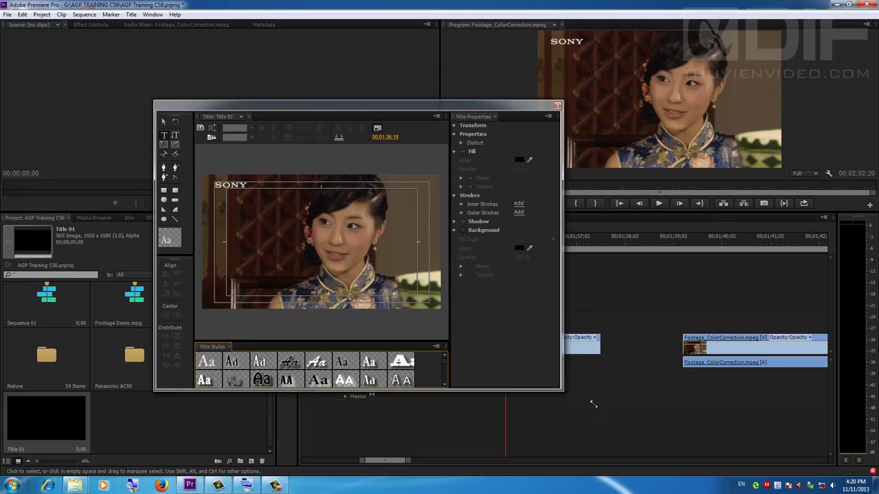
{"action": "left_click_drag", "start_coordinate": [561, 389], "coordinate": [764, 448]}
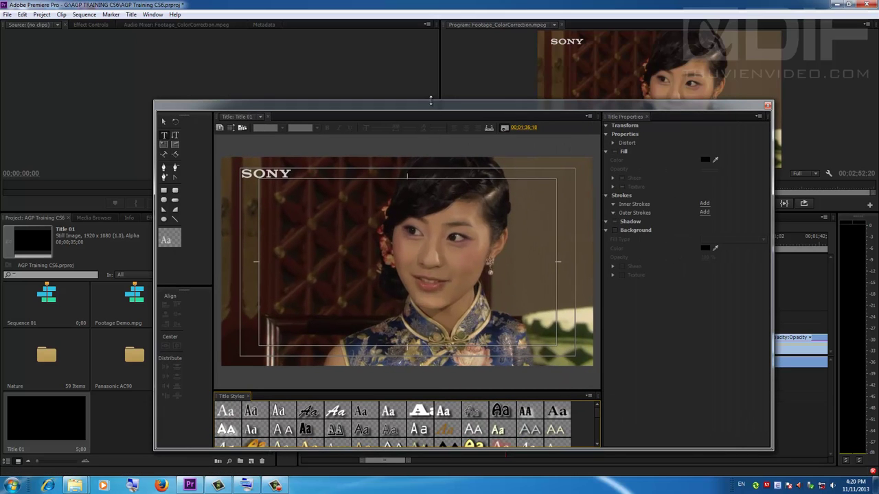
{"action": "mouse_move", "coordinate": [431, 101]}
{"action": "left_mouse_down"}
{"action": "mouse_move", "coordinate": [440, 55]}
{"action": "mouse_move", "coordinate": [403, 46]}
{"action": "left_mouse_up"}
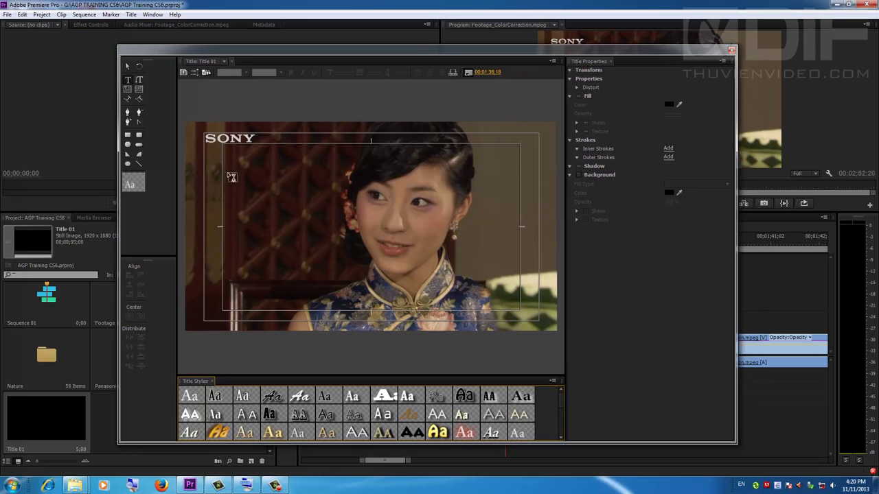
Type the title text 'ADOBE PREMIERE CS6' on the canvas, replacing PRO with CS6.
{"action": "left_click", "coordinate": [291, 229]}
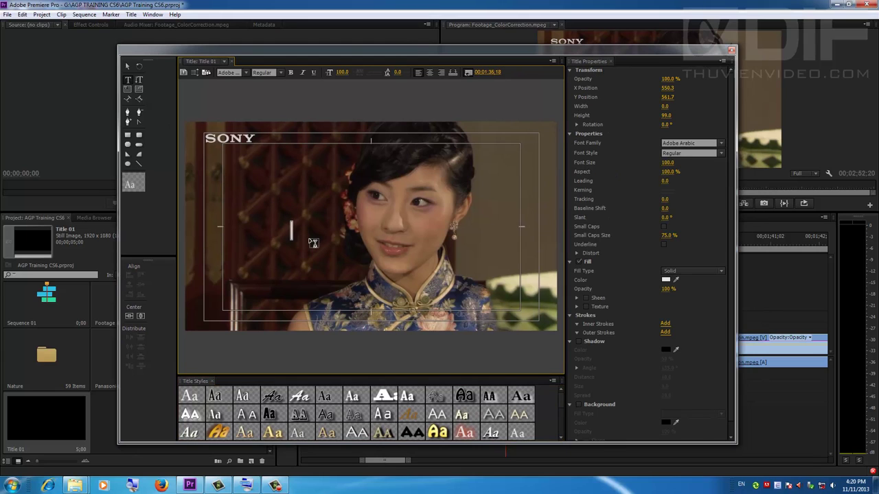
{"action": "type", "text": "ADO"}
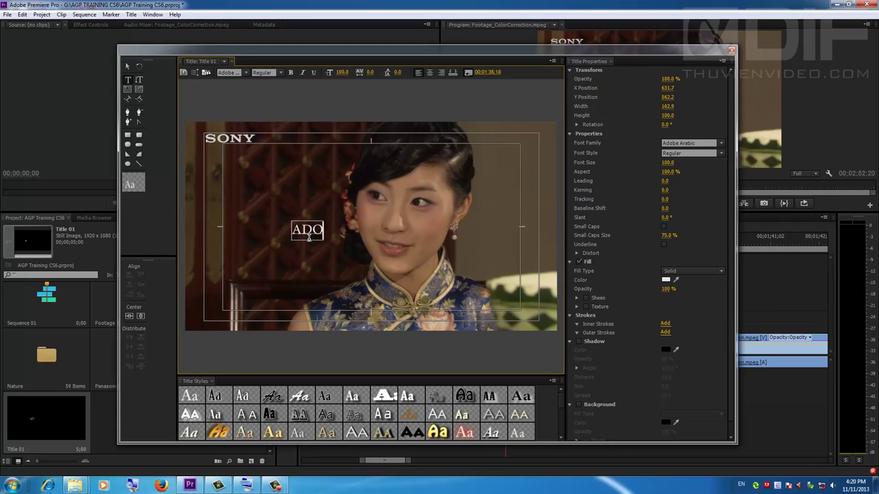
{"action": "type", "text": "BE PREMIERE "}
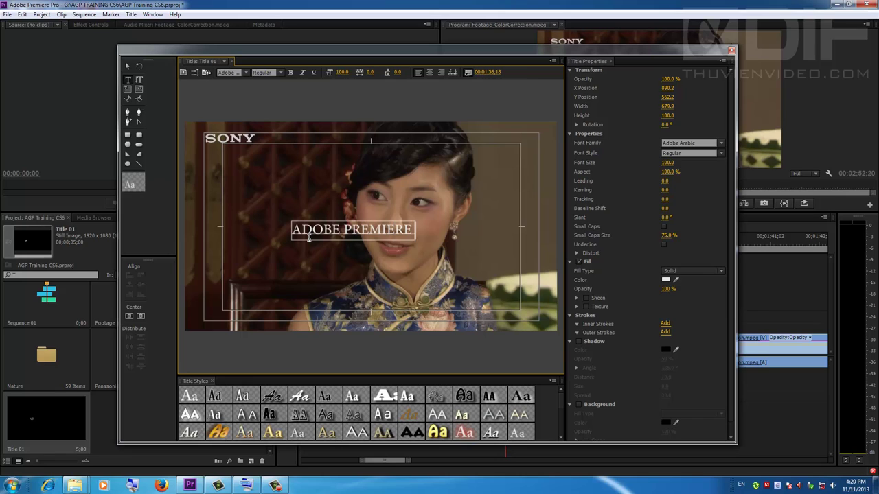
{"action": "type", "text": "PRO"}
{"action": "key", "text": "BackSpace"}
{"action": "key", "text": "BackSpace"}
{"action": "key", "text": "BackSpace"}
{"action": "type", "text": "CS"}
{"action": "type", "text": "6"}
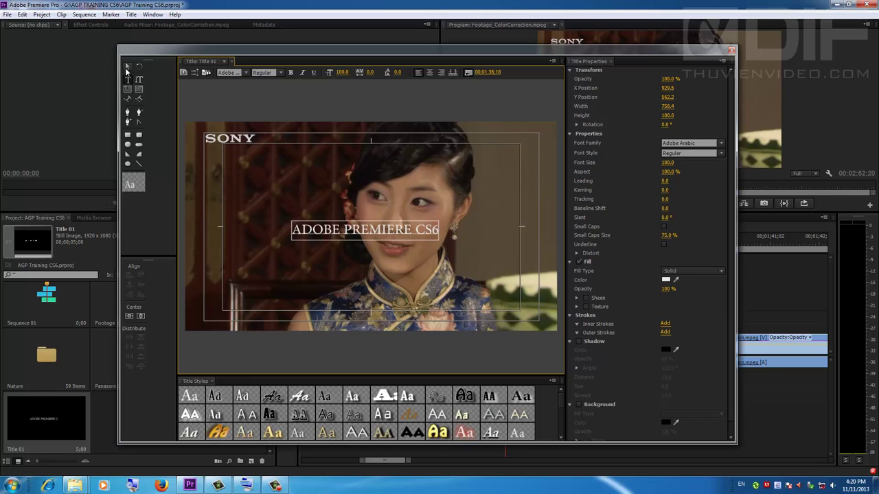
Reposition and enlarge the text box to font size 199.3 with 83.5% aspect.
{"action": "left_click", "coordinate": [127, 66]}
{"action": "left_click_drag", "start_coordinate": [360, 233], "coordinate": [370, 231]}
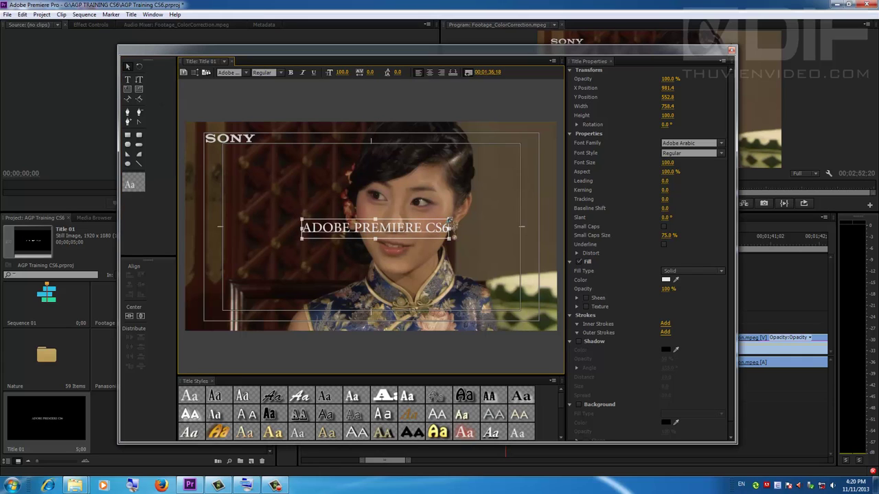
{"action": "left_click_drag", "start_coordinate": [449, 221], "coordinate": [547, 217]}
{"action": "mouse_move", "coordinate": [481, 229]}
{"action": "left_mouse_down"}
{"action": "mouse_move", "coordinate": [415, 243]}
{"action": "mouse_move", "coordinate": [440, 252]}
{"action": "left_mouse_up"}
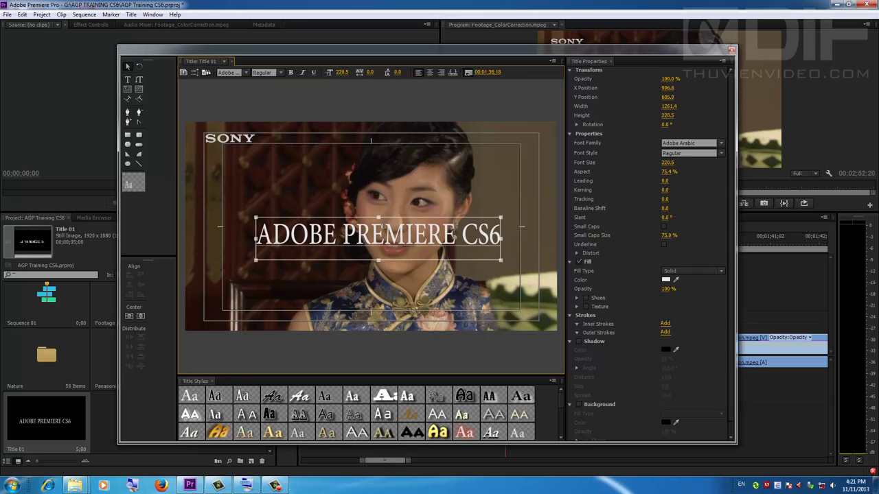
{"action": "left_click_drag", "start_coordinate": [378, 217], "coordinate": [381, 221]}
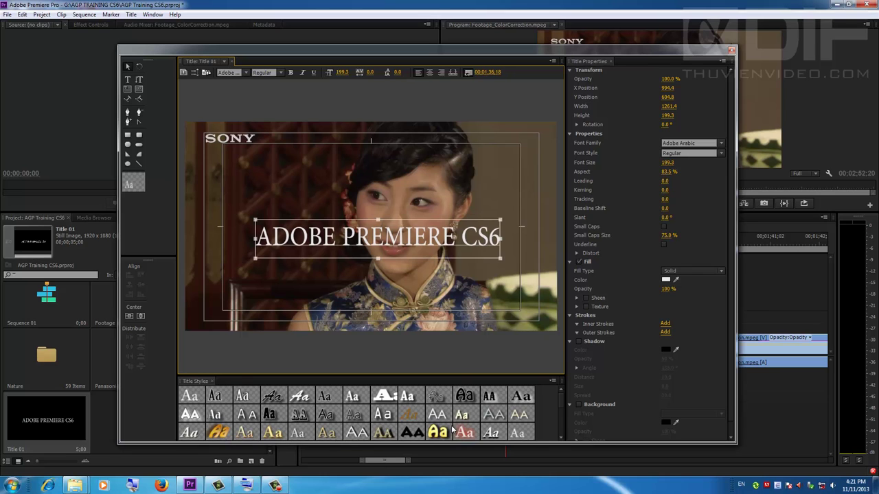
Try several title styles, settle on red-glow Adobe Caslon Pro Semibold, and shift the text left.
{"action": "scroll", "coordinate": [375, 425], "scroll_direction": "down", "scroll_amount": 1}
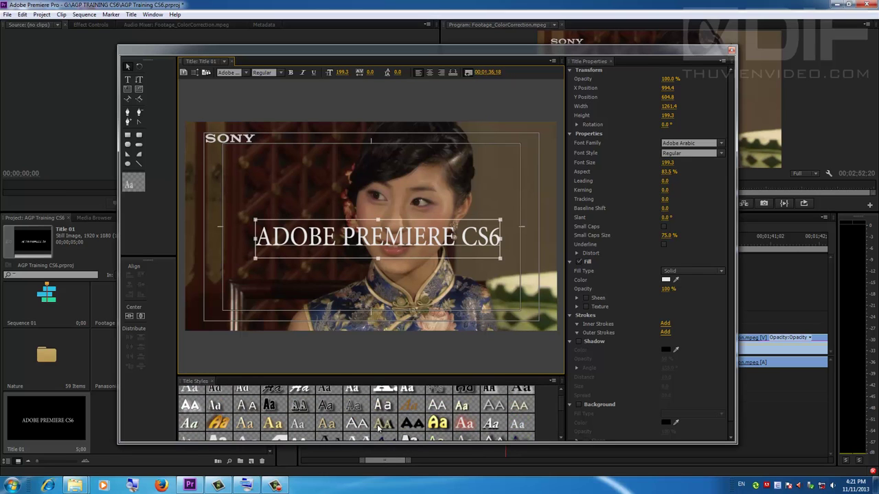
{"action": "scroll", "coordinate": [377, 427], "scroll_direction": "up", "scroll_amount": 1}
{"action": "left_click", "coordinate": [438, 432]}
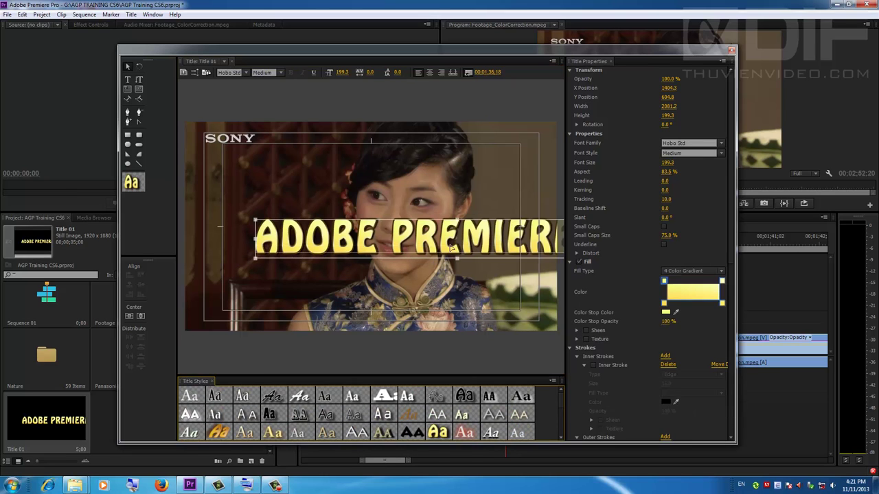
{"action": "left_click", "coordinate": [272, 433]}
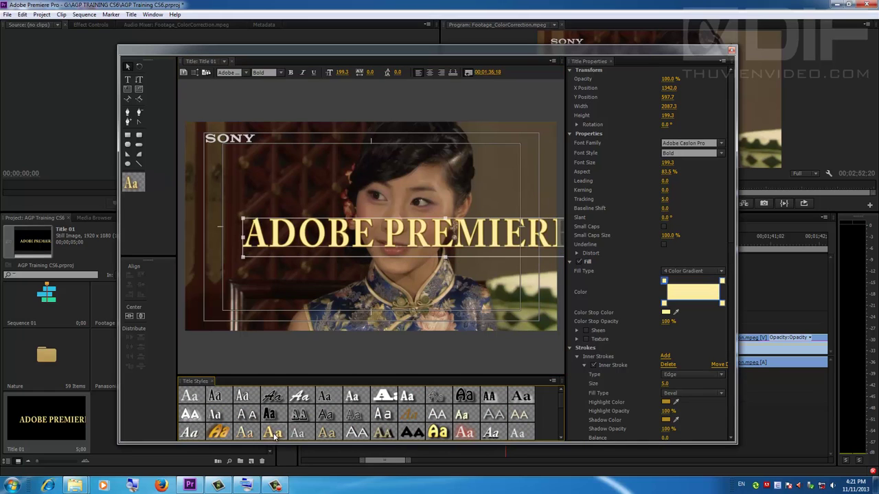
{"action": "left_click", "coordinate": [383, 414]}
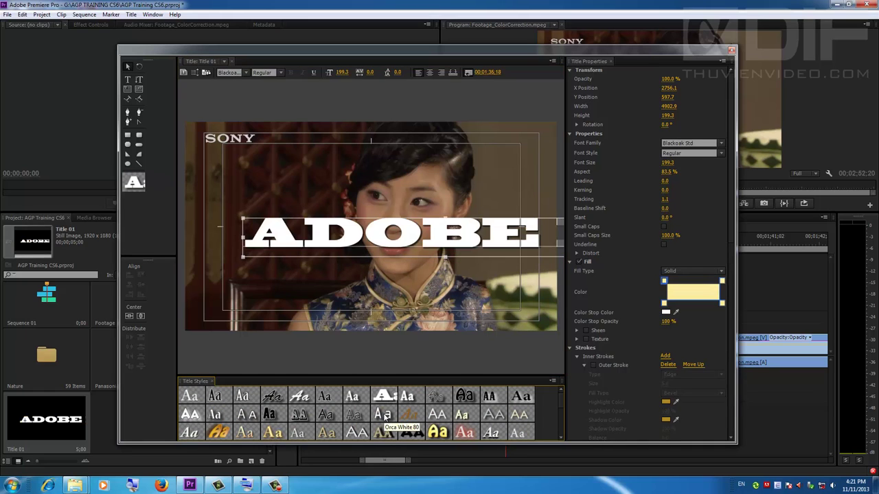
{"action": "scroll", "coordinate": [463, 418], "scroll_direction": "down", "scroll_amount": 2}
{"action": "left_click", "coordinate": [465, 402]}
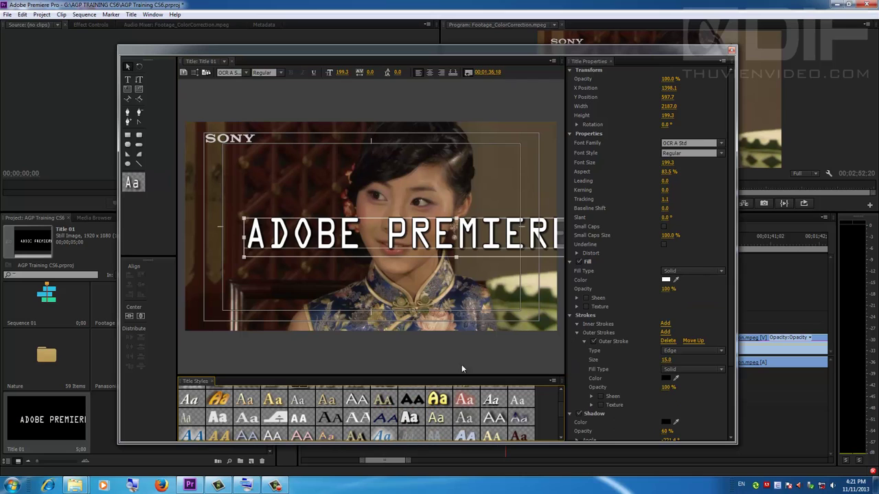
{"action": "mouse_move", "coordinate": [241, 219]}
{"action": "left_mouse_down"}
{"action": "mouse_move", "coordinate": [207, 220]}
{"action": "mouse_move", "coordinate": [328, 231]}
{"action": "left_mouse_up"}
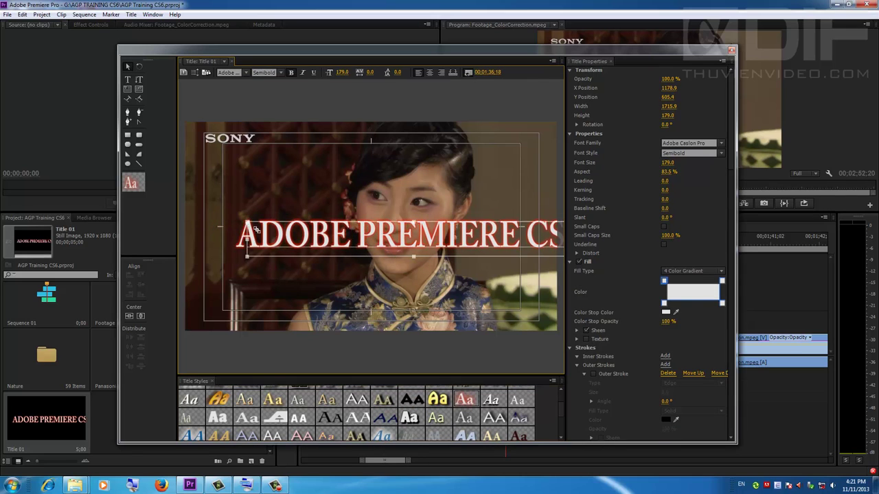
Move the title text into the lower third of the frame and preview its opacity.
{"action": "left_click_drag", "start_coordinate": [377, 249], "coordinate": [293, 299]}
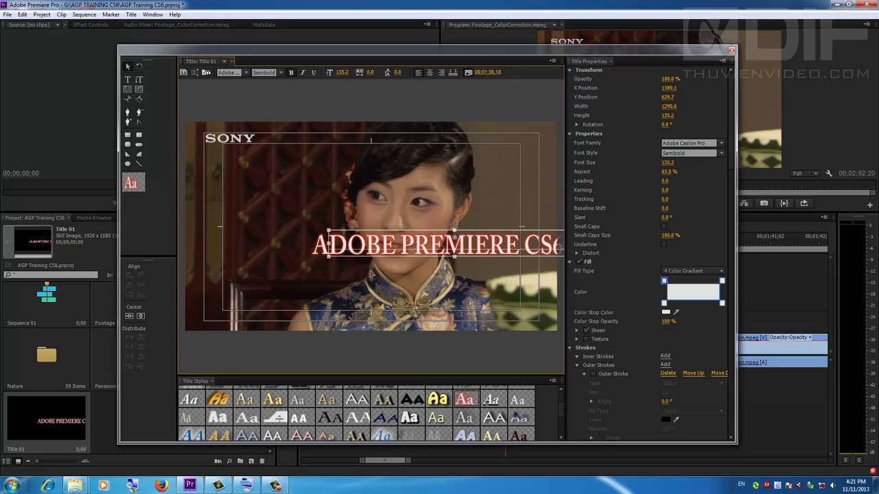
{"action": "left_click_drag", "start_coordinate": [387, 291], "coordinate": [384, 286]}
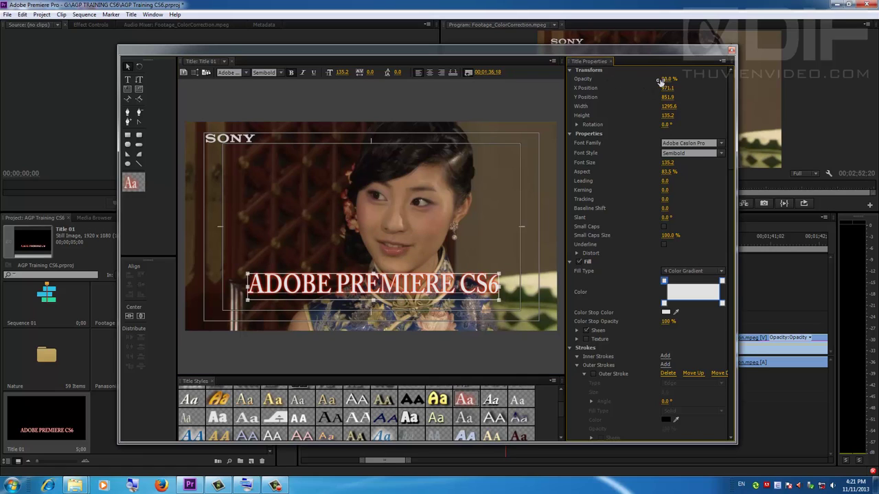
{"action": "left_click_drag", "start_coordinate": [661, 78], "coordinate": [693, 81]}
Colour the gradient stops: top-left red, right green, bottom-left yellow.
{"action": "double_click", "coordinate": [664, 281]}
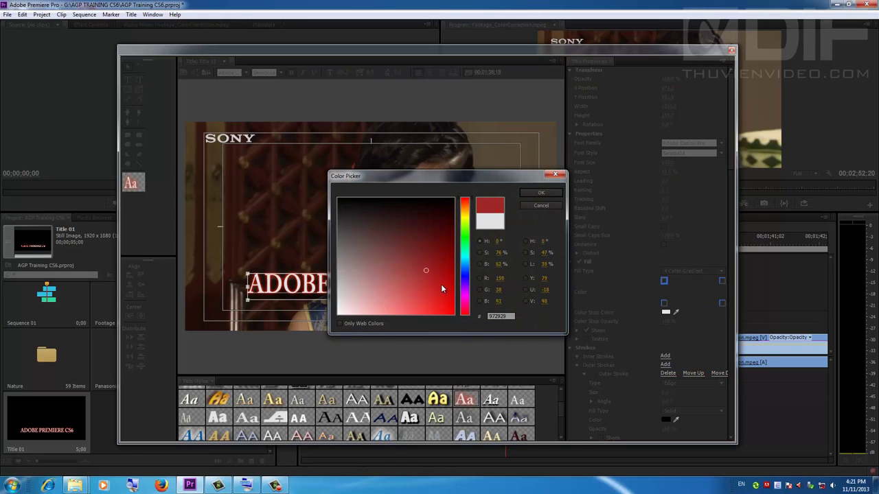
{"action": "left_click", "coordinate": [451, 293]}
{"action": "left_click", "coordinate": [540, 193]}
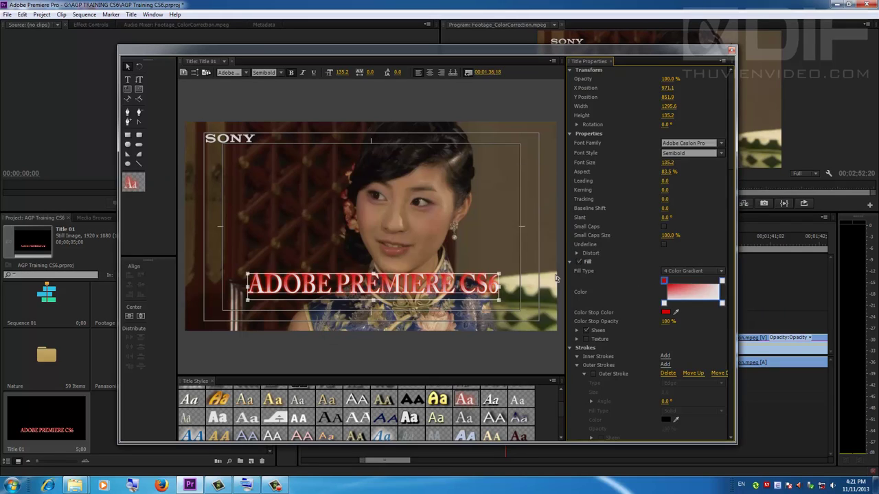
{"action": "double_click", "coordinate": [722, 282]}
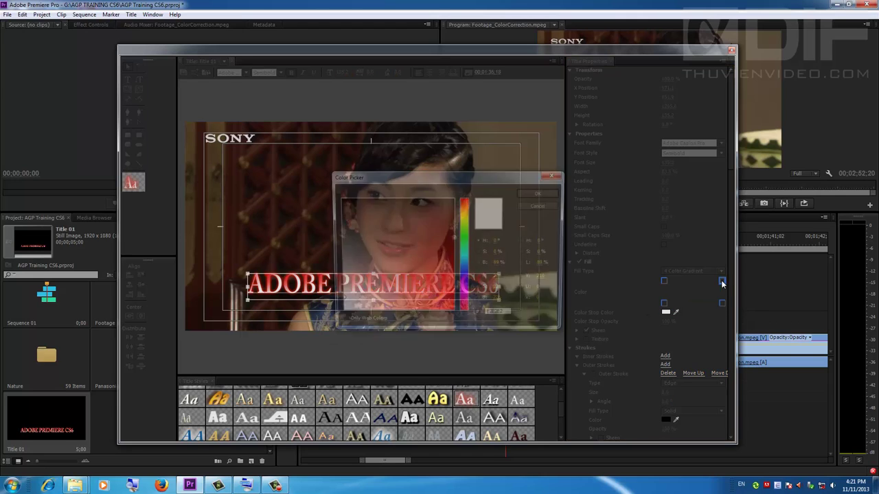
{"action": "left_click", "coordinate": [465, 248]}
{"action": "left_click_drag", "start_coordinate": [428, 258], "coordinate": [458, 274]}
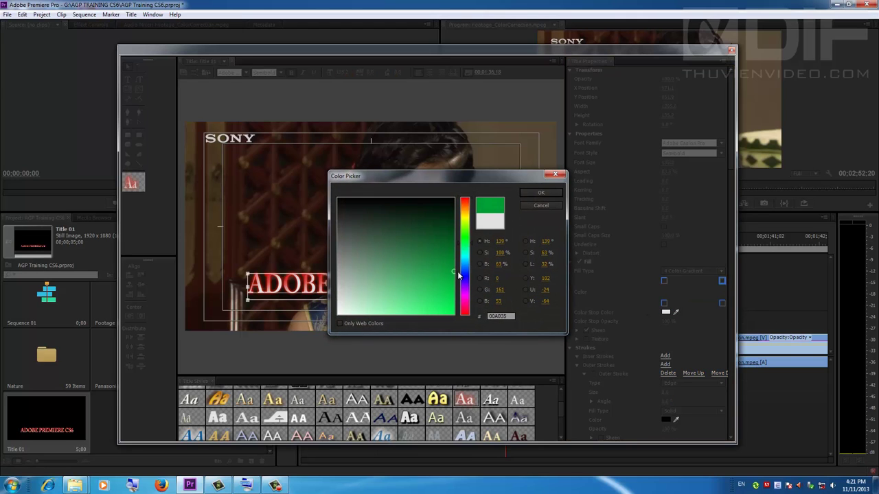
{"action": "left_click", "coordinate": [538, 194]}
{"action": "double_click", "coordinate": [664, 304]}
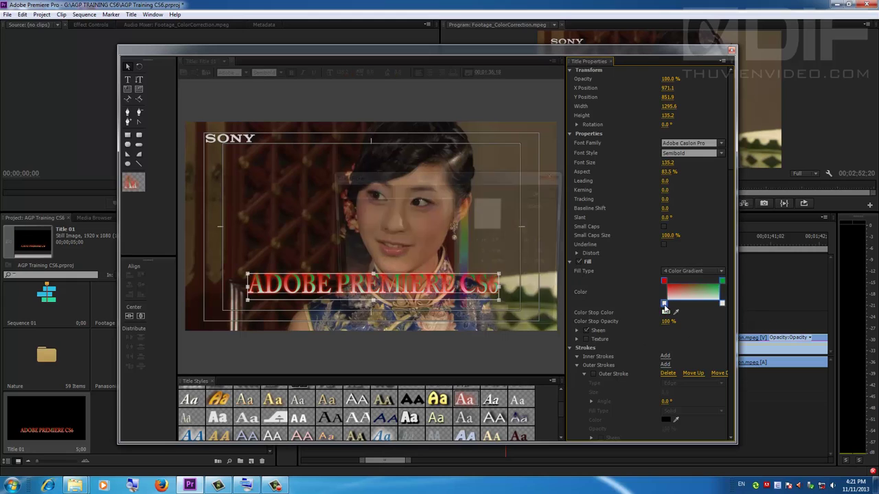
{"action": "left_click", "coordinate": [466, 215]}
{"action": "left_click", "coordinate": [453, 303]}
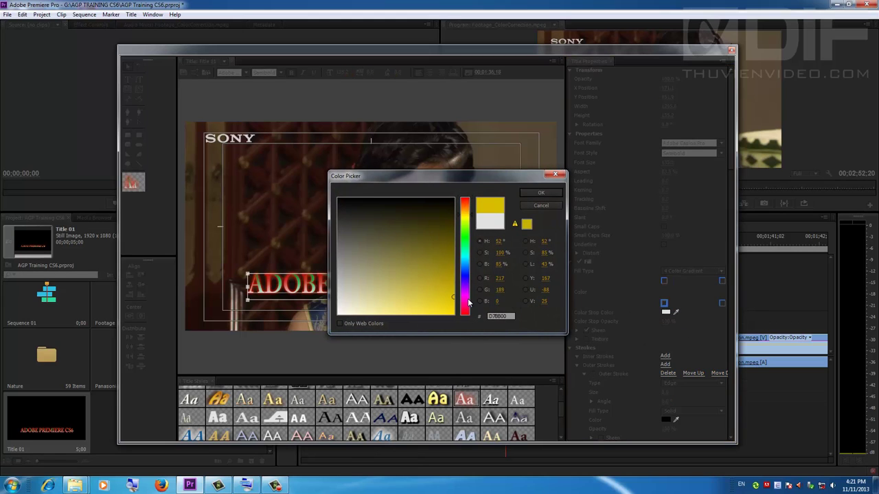
{"action": "left_click", "coordinate": [538, 195]}
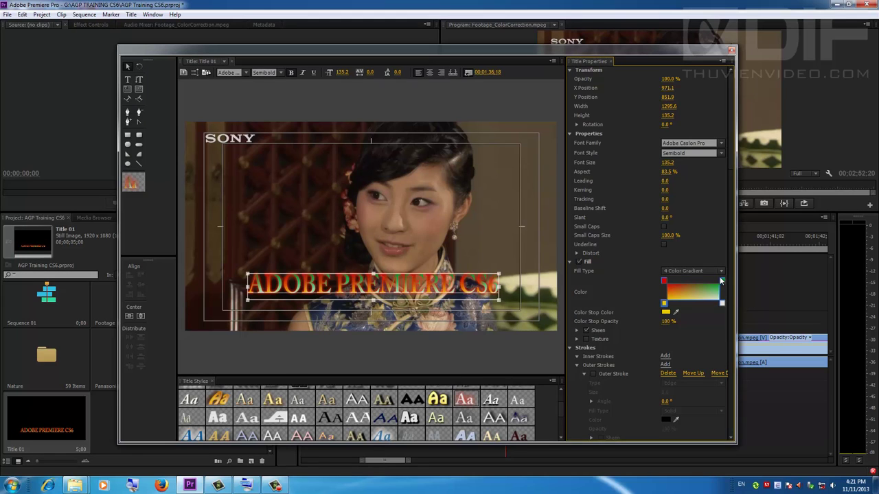
Change the right stop to light yellow-green and the top-left stop to light blue.
{"action": "double_click", "coordinate": [721, 281]}
{"action": "left_click", "coordinate": [466, 228]}
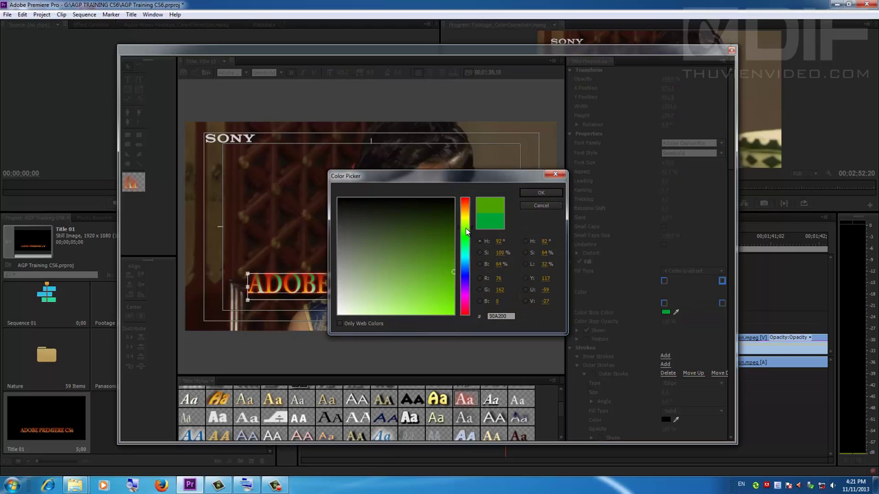
{"action": "left_click", "coordinate": [400, 315]}
{"action": "left_click", "coordinate": [541, 194]}
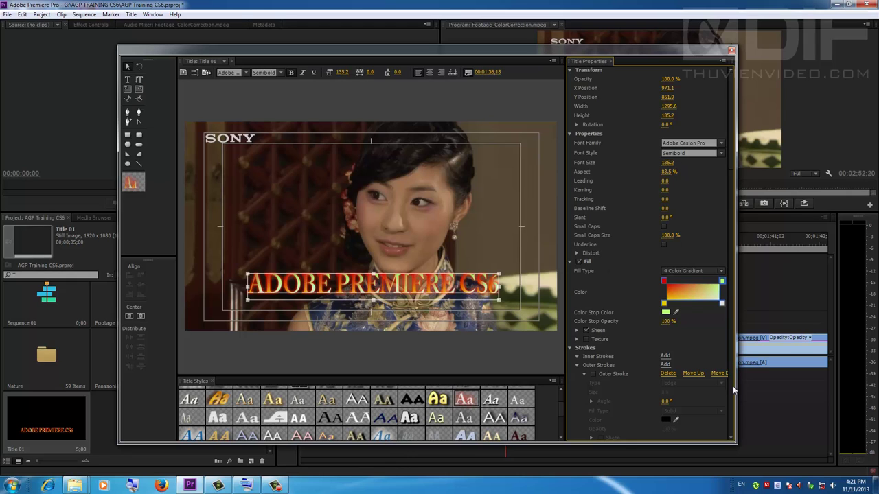
{"action": "double_click", "coordinate": [663, 282]}
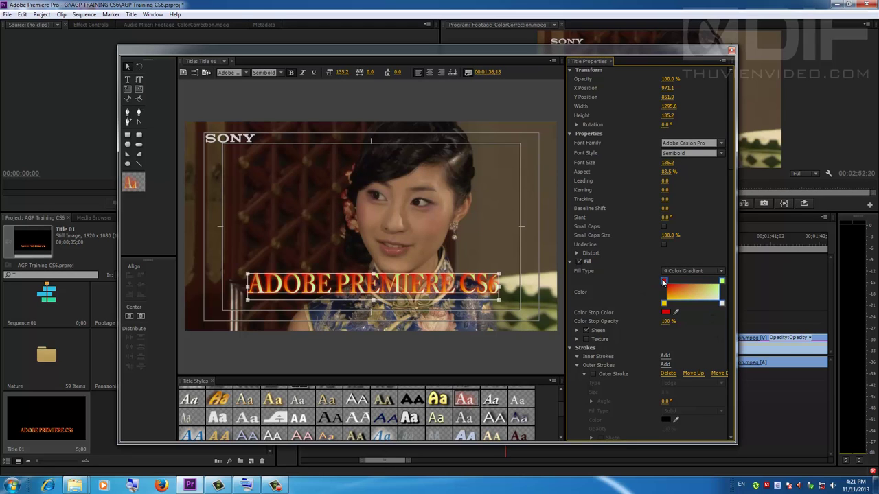
{"action": "left_click", "coordinate": [467, 264]}
{"action": "left_click_drag", "start_coordinate": [422, 288], "coordinate": [412, 308]}
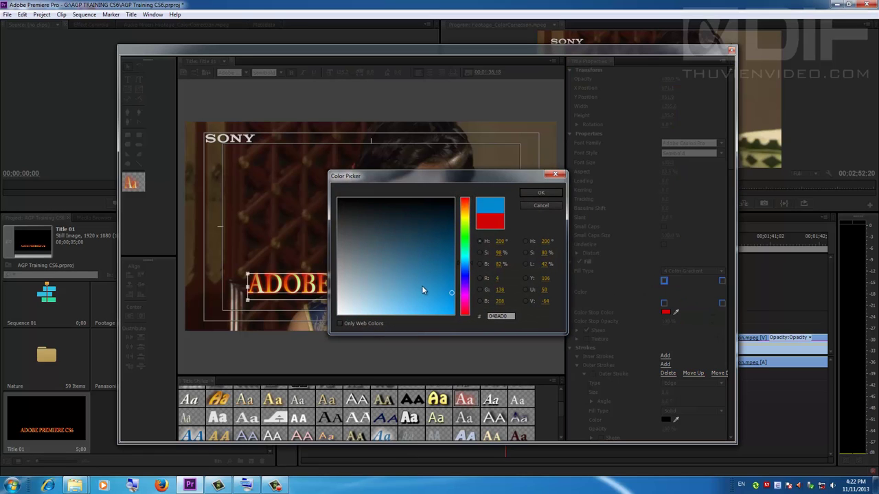
{"action": "left_click", "coordinate": [543, 193]}
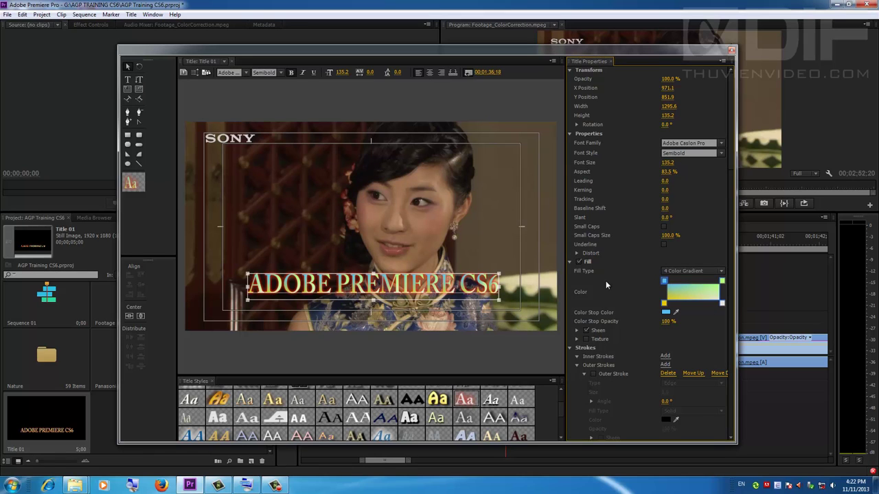
Switch the selected title text's font family to Arial Bold.
{"action": "left_click", "coordinate": [474, 274]}
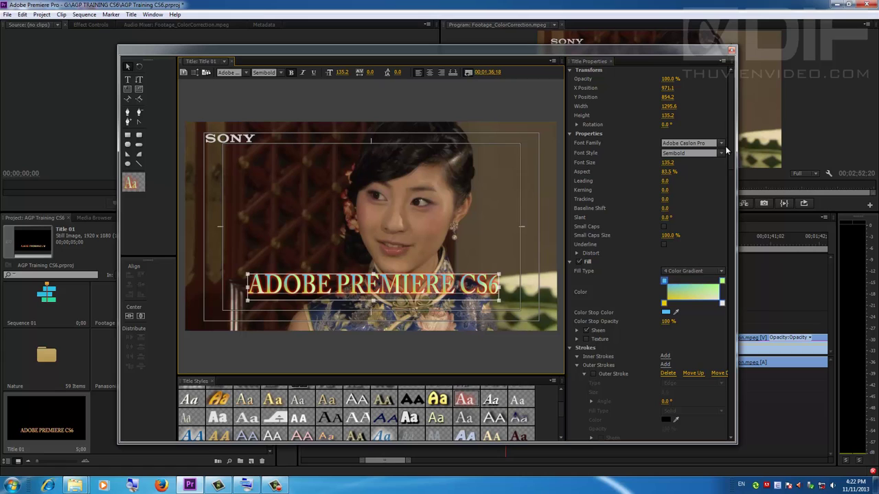
{"action": "left_click", "coordinate": [725, 147]}
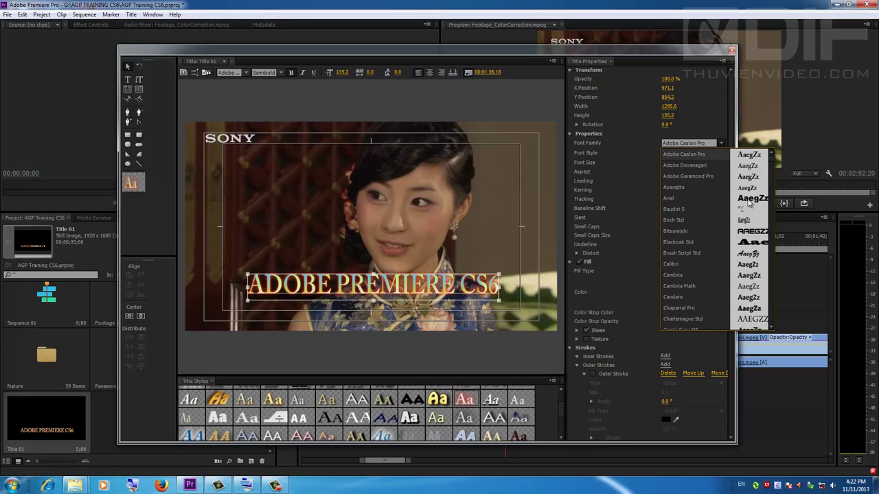
{"action": "left_click_drag", "start_coordinate": [495, 287], "coordinate": [489, 289]}
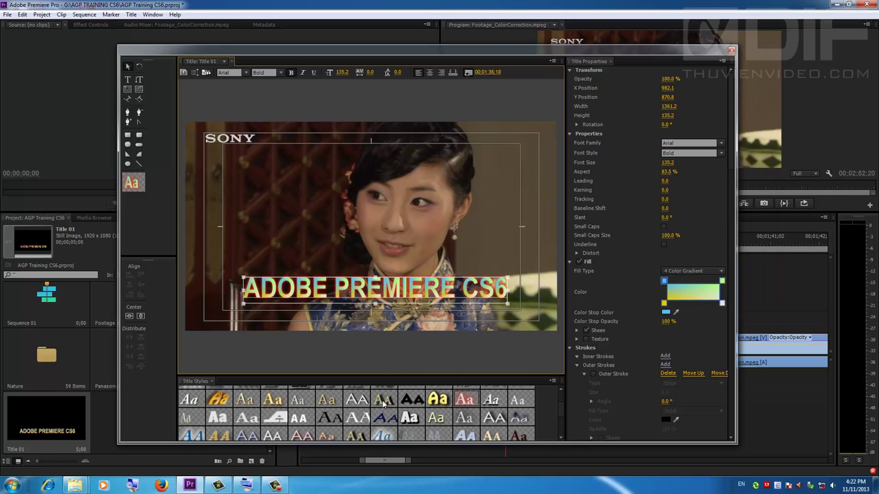
Save the Arial Bold gradient look from the Title Styles panel as new style 'STYLE 01'.
{"action": "right_click", "coordinate": [541, 405]}
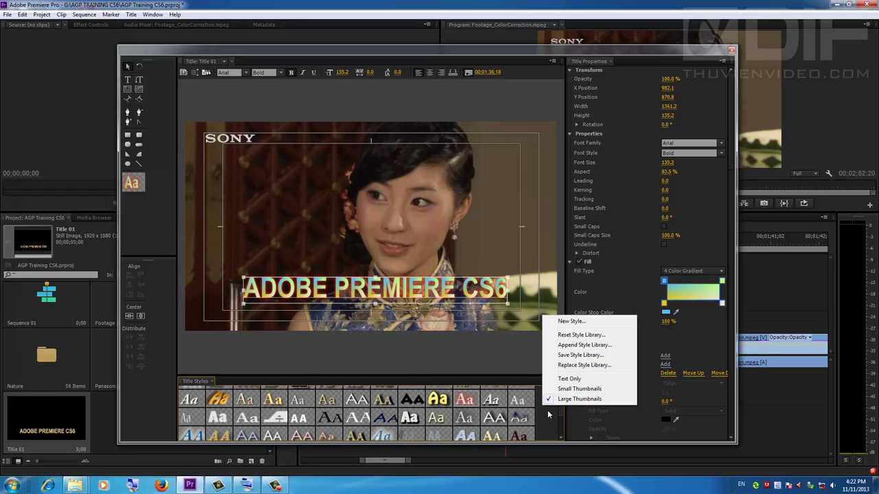
{"action": "left_click", "coordinate": [569, 322]}
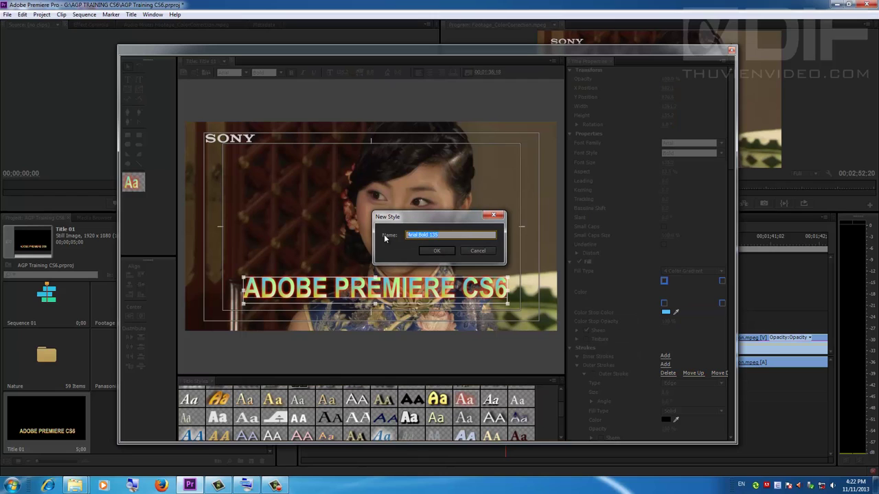
{"action": "type", "text": "STYK"}
{"action": "type", "text": "LE 01"}
{"action": "key", "text": "Return"}
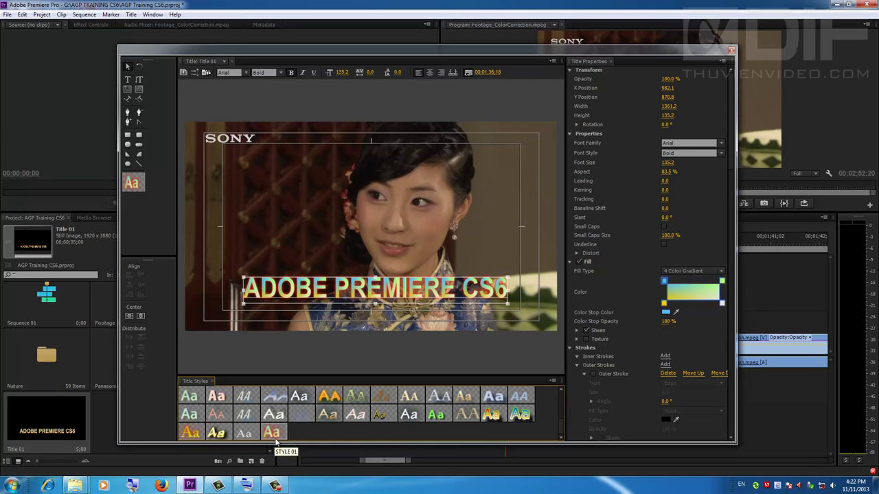
Apply the blue-green Verdana style, nudge the text up slightly, and close the Titler.
{"action": "left_click", "coordinate": [492, 418]}
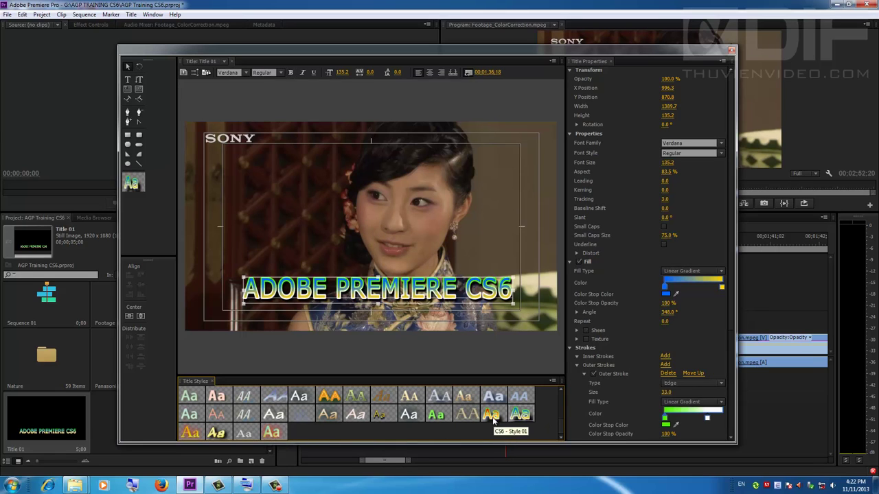
{"action": "left_click", "coordinate": [516, 417]}
{"action": "left_click", "coordinate": [270, 437]}
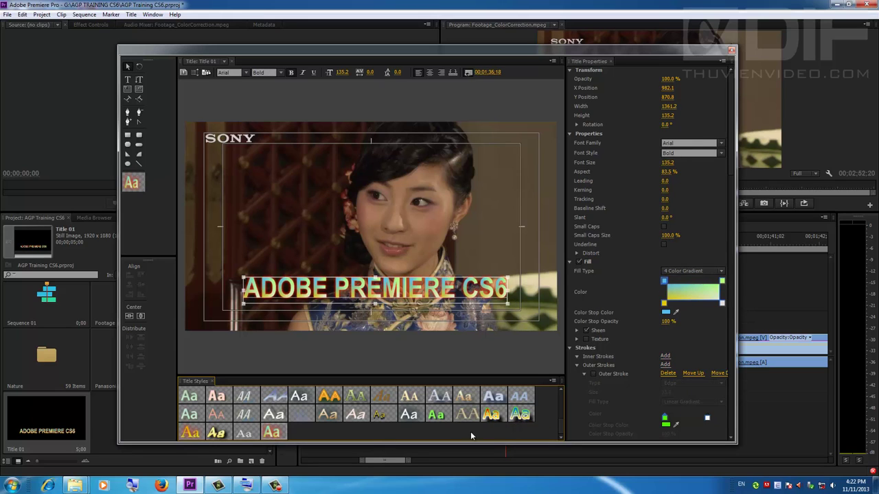
{"action": "left_click", "coordinate": [519, 415]}
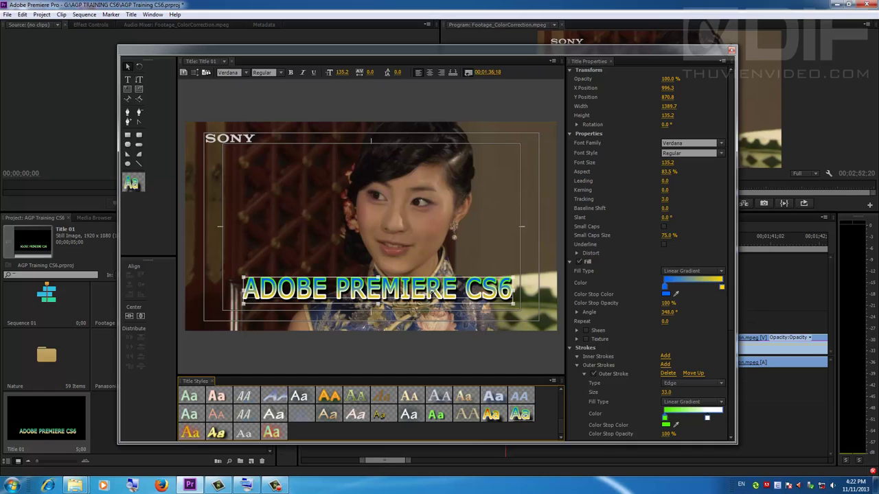
{"action": "left_click_drag", "start_coordinate": [431, 292], "coordinate": [431, 290]}
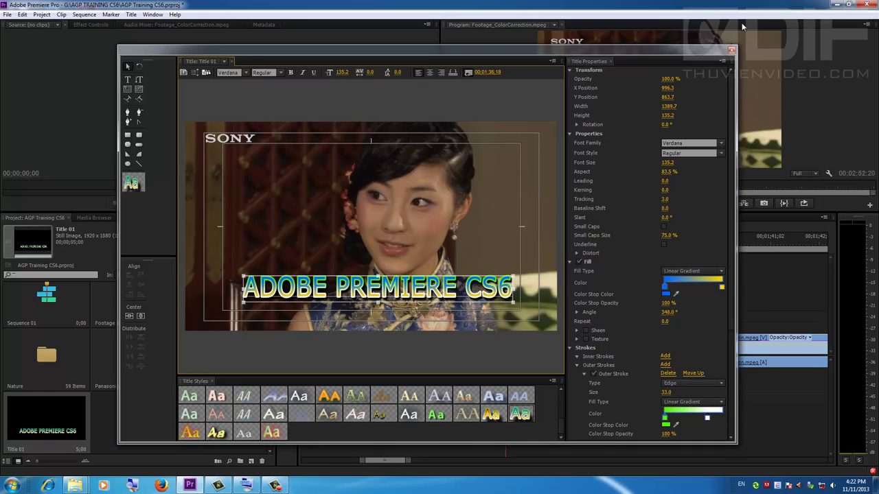
{"action": "left_click", "coordinate": [732, 50]}
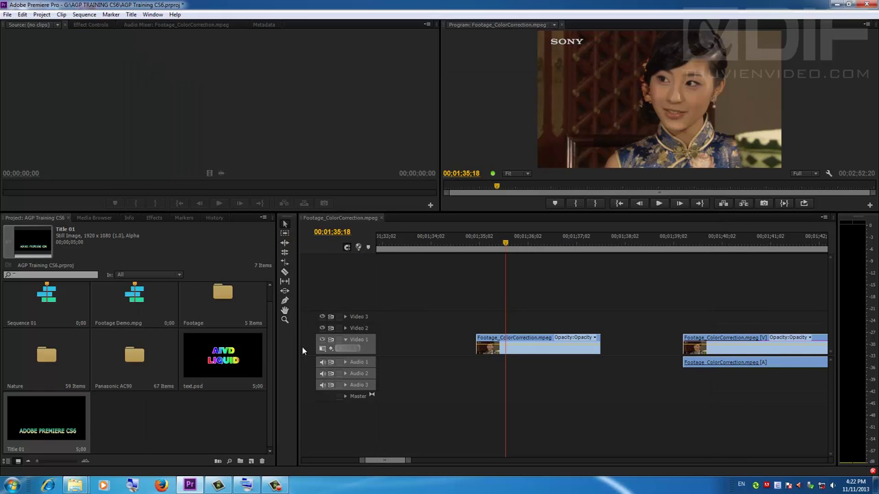
Put Title 01 on Video 2, trim it to the first clip's end, and preview it.
{"action": "left_click_drag", "start_coordinate": [83, 408], "coordinate": [488, 328]}
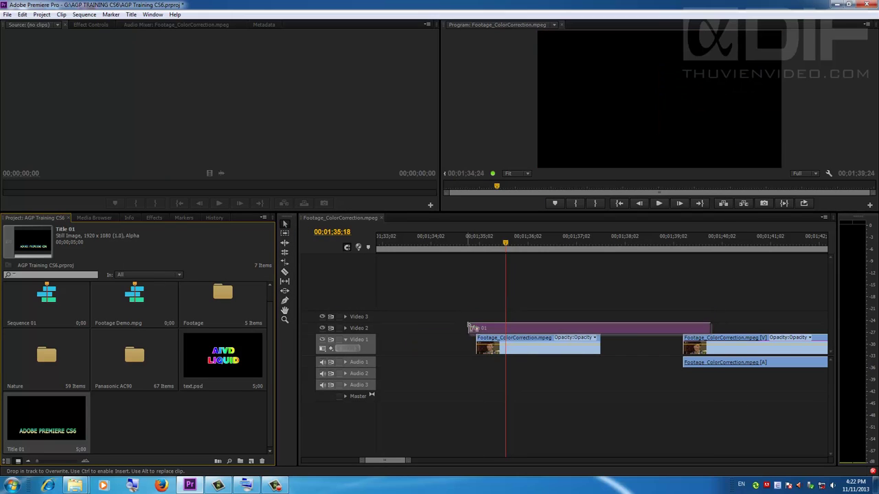
{"action": "mouse_move", "coordinate": [598, 328]}
{"action": "left_mouse_down"}
{"action": "mouse_move", "coordinate": [720, 328]}
{"action": "mouse_move", "coordinate": [599, 328]}
{"action": "left_mouse_up"}
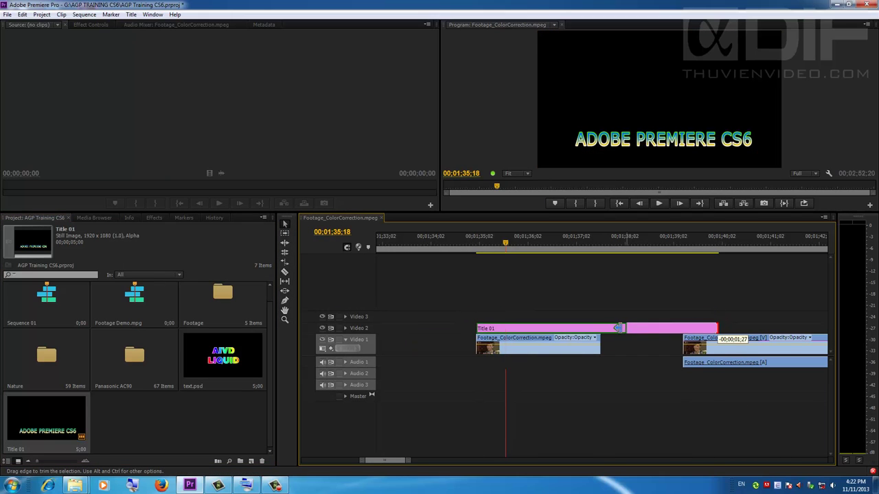
{"action": "left_click_drag", "start_coordinate": [523, 238], "coordinate": [539, 240]}
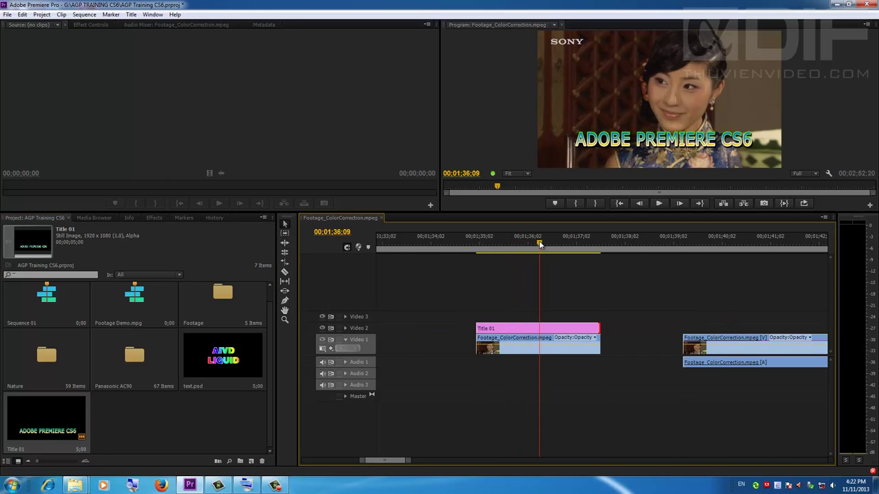
Replace CS6 with PRO in Title 01 so it reads ADOBE PREMIERE PRO.
{"action": "double_click", "coordinate": [516, 329]}
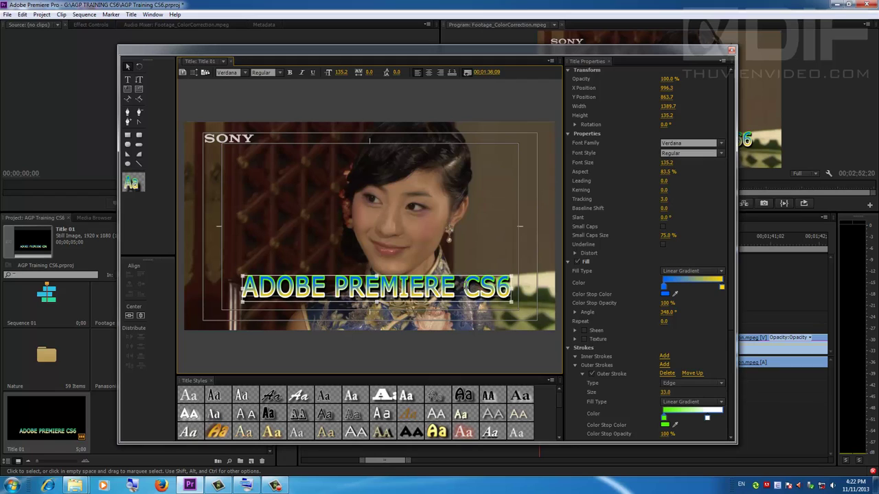
{"action": "key", "text": "BackSpace"}
{"action": "key", "text": "BackSpace"}
{"action": "key", "text": "BackSpace"}
{"action": "type", "text": "P"}
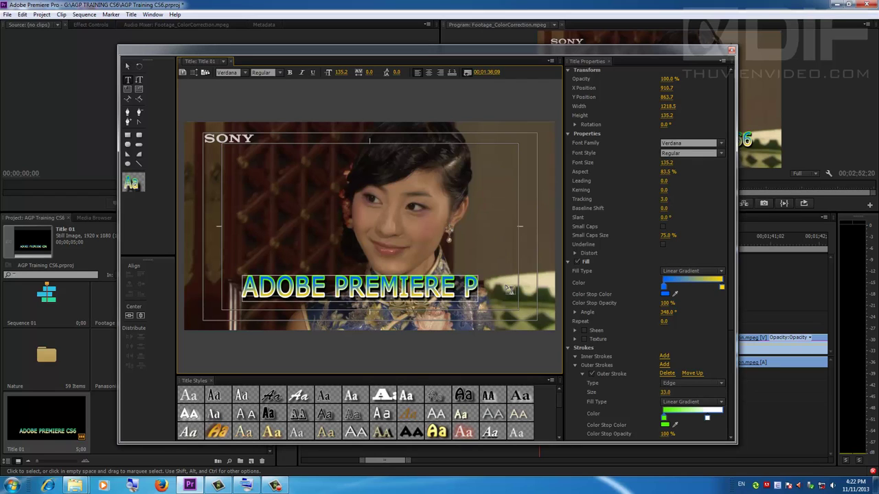
{"action": "type", "text": "RO"}
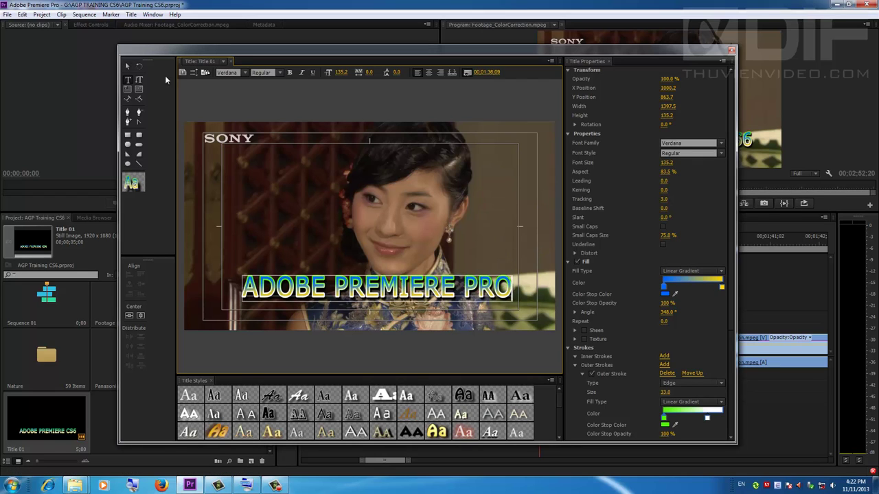
{"action": "left_click", "coordinate": [127, 66]}
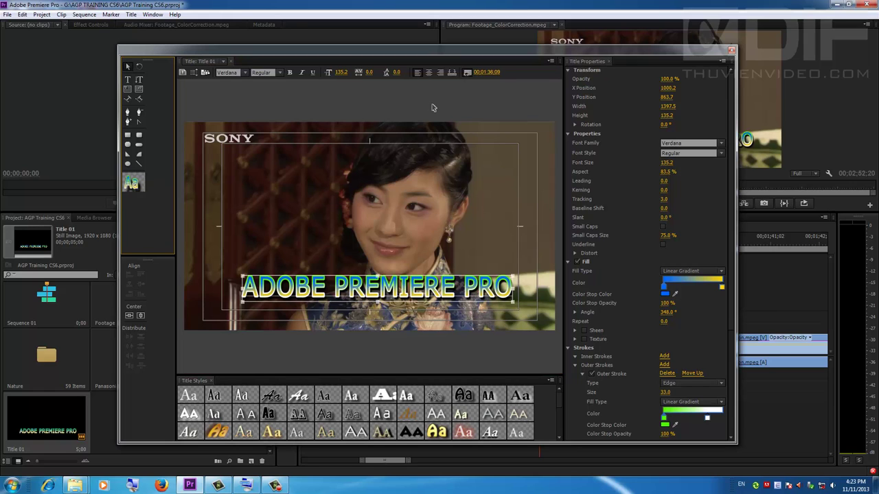
Set Title 01's Roll/Crawl Options to Crawl Left with Start Off Screen.
{"action": "left_click", "coordinate": [205, 72]}
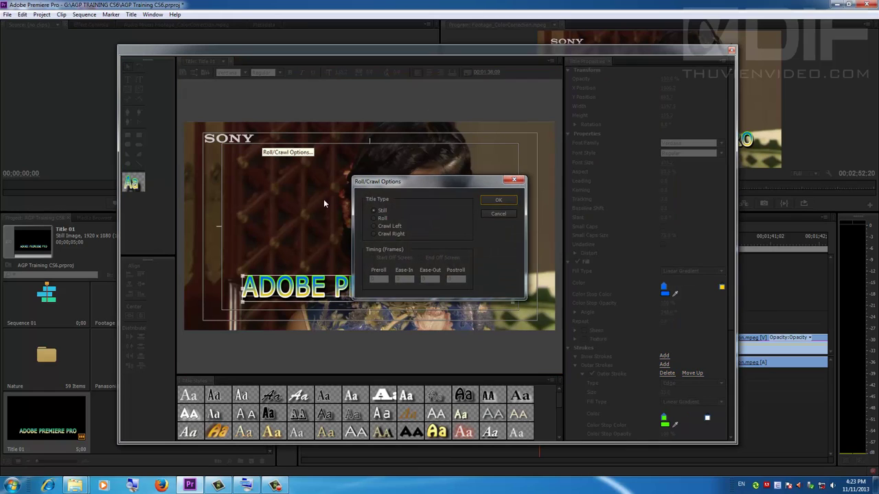
{"action": "left_click", "coordinate": [412, 177]}
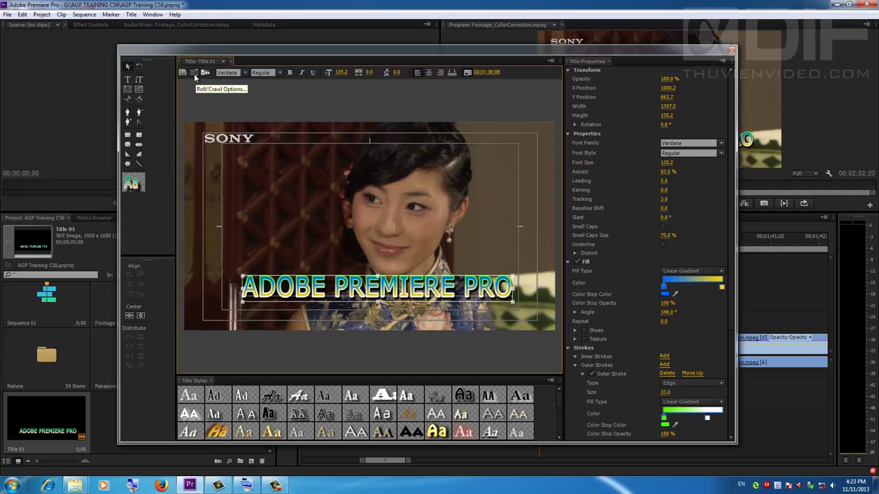
{"action": "left_click", "coordinate": [193, 74]}
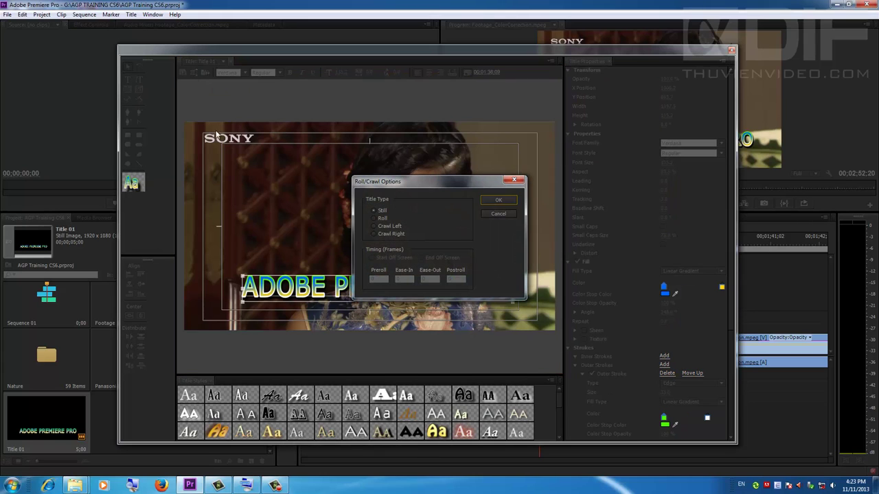
{"action": "left_click_drag", "start_coordinate": [401, 187], "coordinate": [370, 172]}
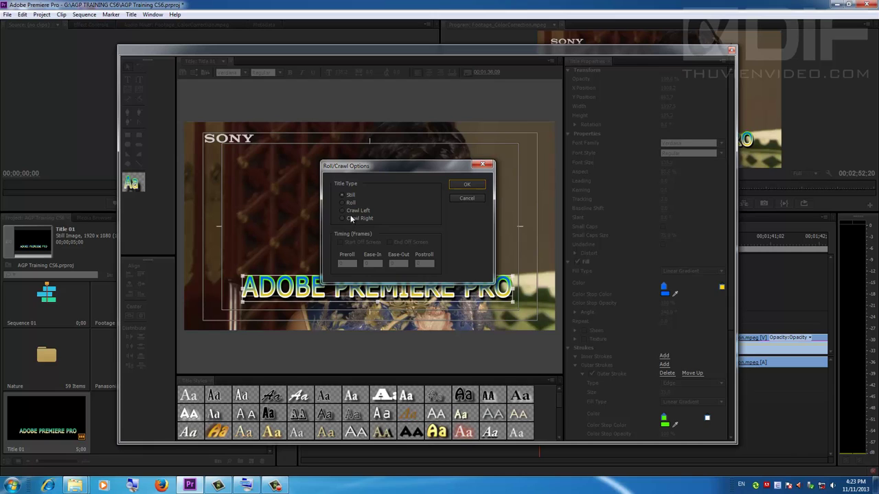
{"action": "left_click", "coordinate": [350, 214]}
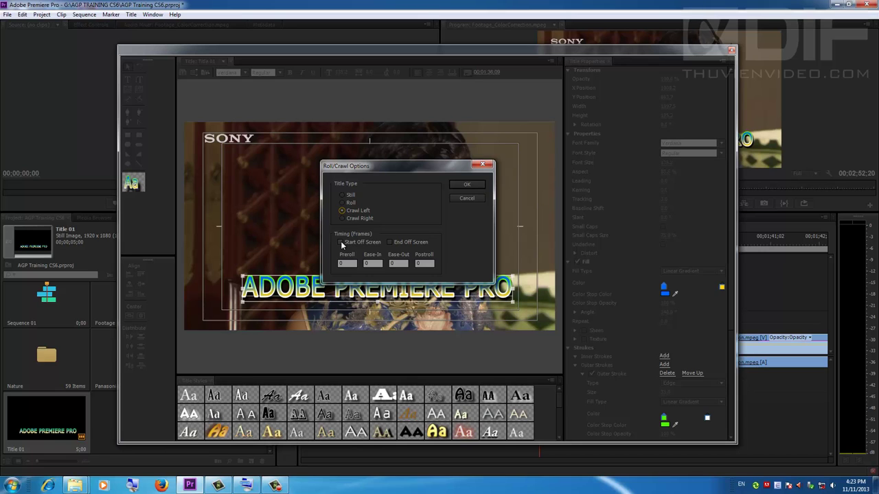
{"action": "left_click", "coordinate": [341, 242]}
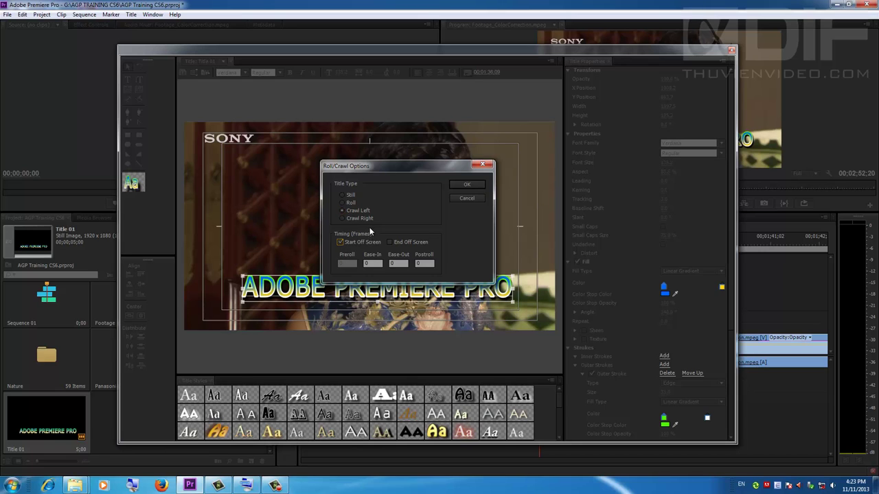
{"action": "left_click", "coordinate": [469, 185]}
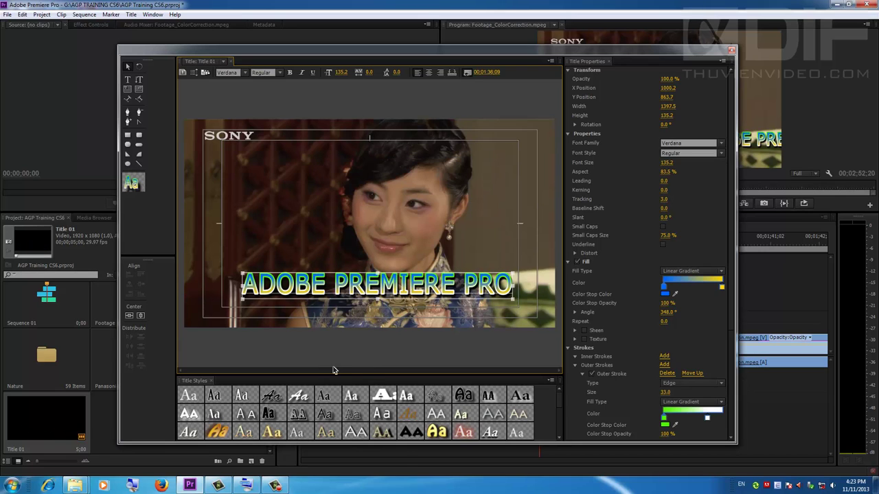
Close the Titler and scrub across Title 01 to preview the crawl over the footage.
{"action": "left_click", "coordinate": [731, 52]}
{"action": "left_click", "coordinate": [481, 246]}
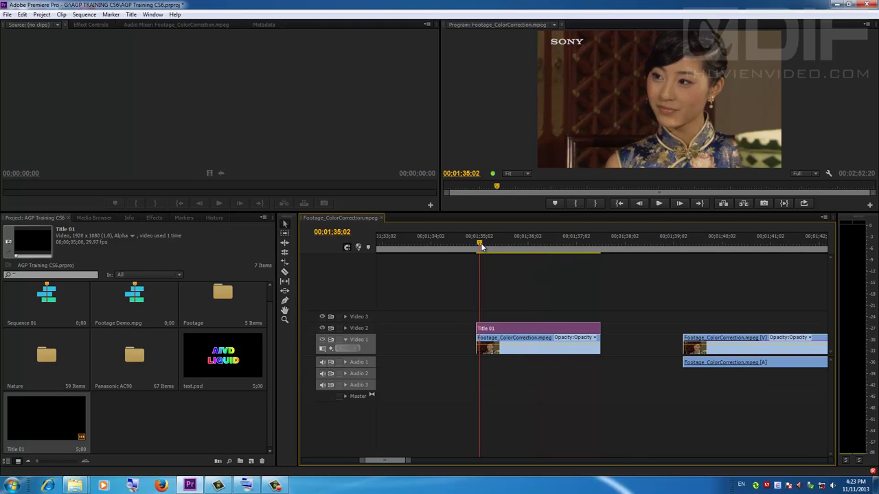
{"action": "left_click_drag", "start_coordinate": [481, 246], "coordinate": [590, 251]}
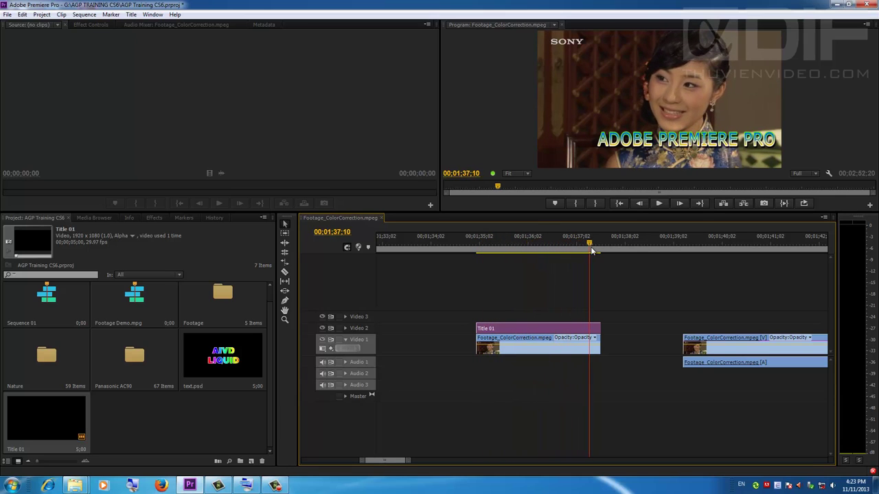
{"action": "double_click", "coordinate": [539, 330]}
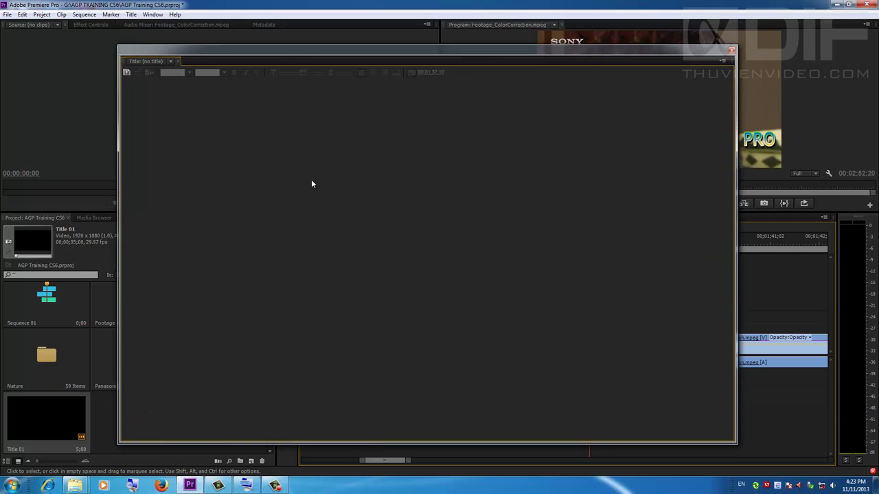
{"action": "left_click", "coordinate": [208, 72]}
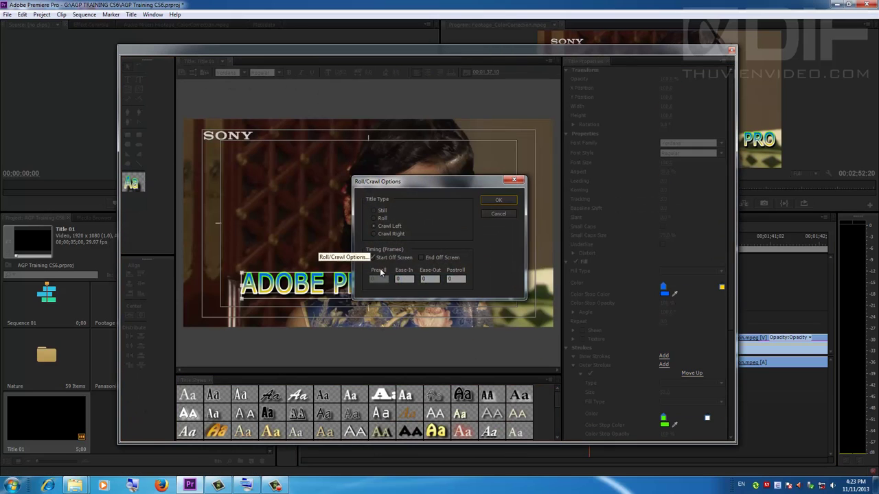
{"action": "left_click", "coordinate": [501, 200]}
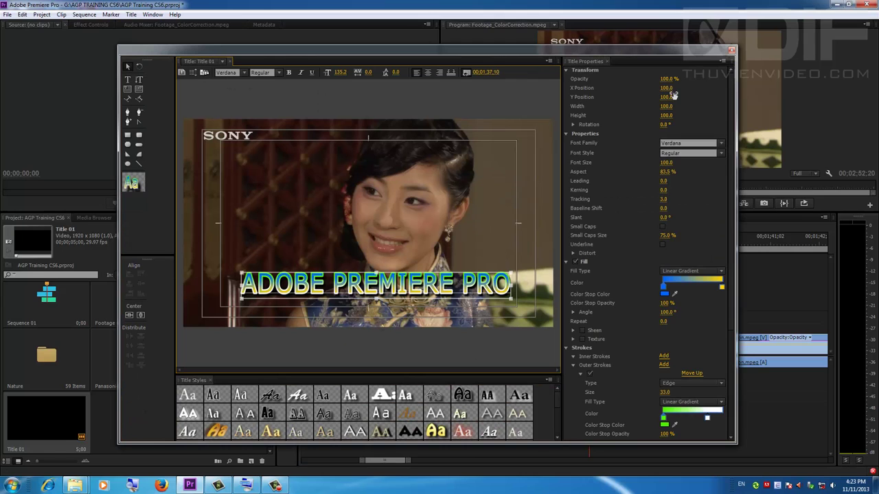
{"action": "key", "text": "ctrl+w"}
{"action": "mouse_move", "coordinate": [480, 249]}
{"action": "left_mouse_down"}
{"action": "mouse_move", "coordinate": [596, 257]}
{"action": "mouse_move", "coordinate": [536, 259]}
{"action": "left_mouse_up"}
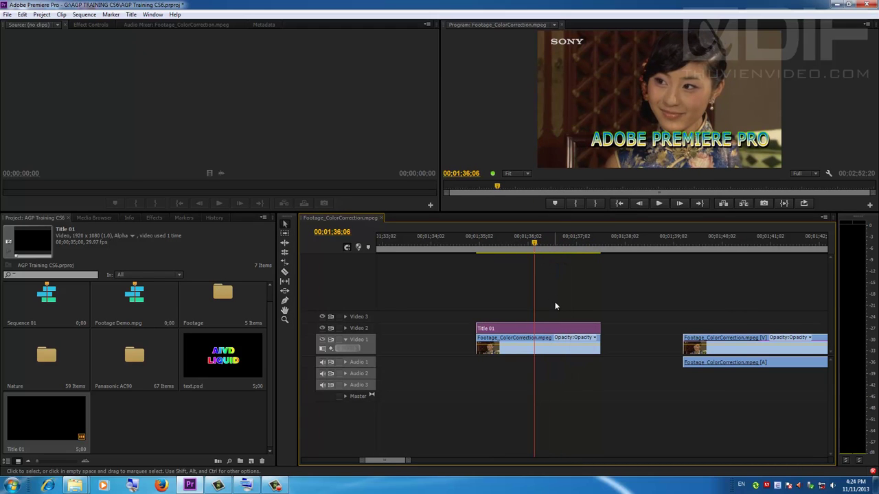
Set Title 01 to Roll from off screen to off screen and move its text up.
{"action": "double_click", "coordinate": [535, 331]}
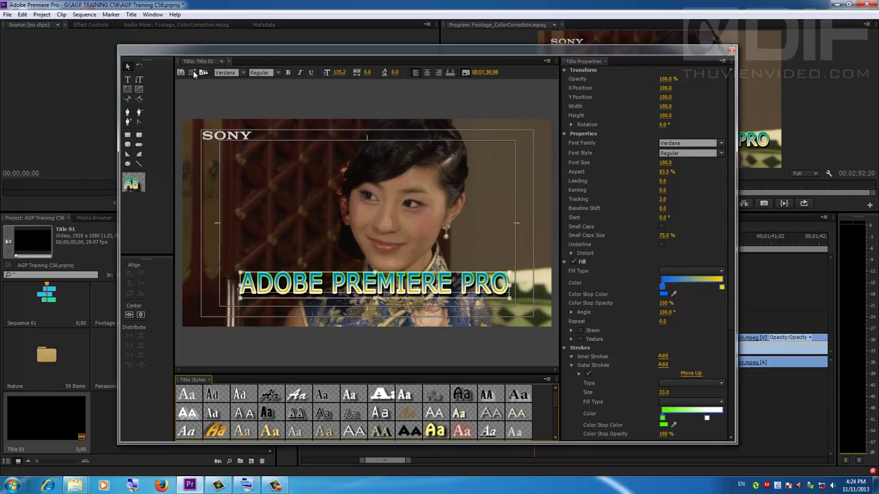
{"action": "left_click", "coordinate": [192, 72]}
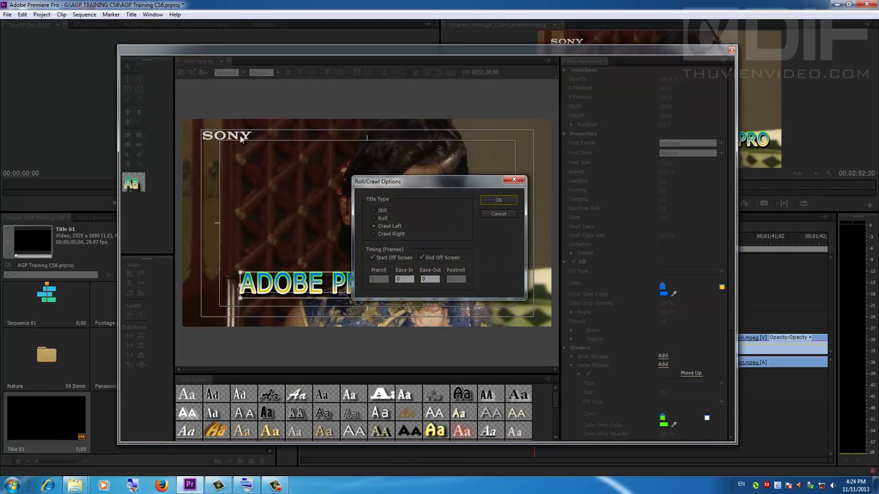
{"action": "left_click", "coordinate": [498, 201]}
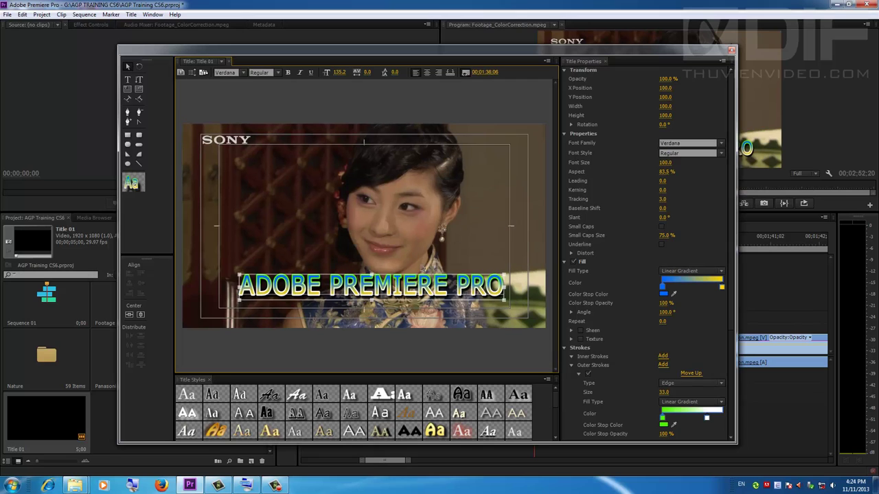
{"action": "left_click_drag", "start_coordinate": [491, 288], "coordinate": [489, 195]}
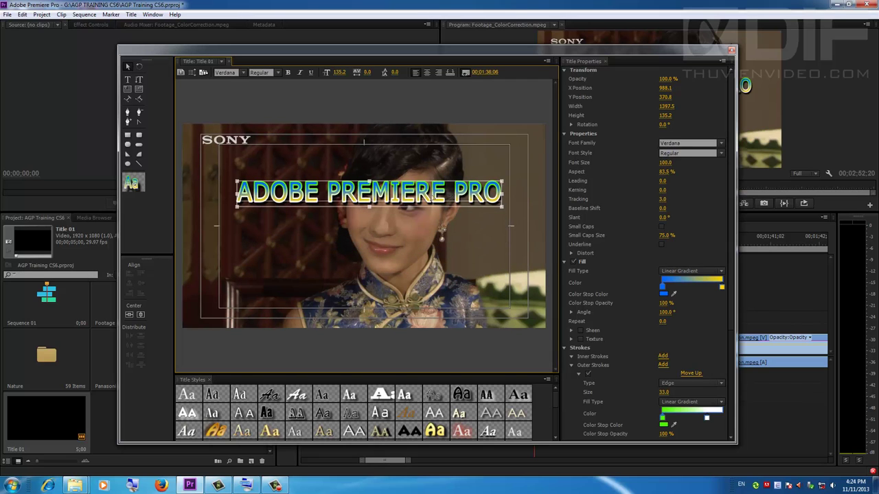
Add filler lines like DFGFDGFD and DFG DFGDF G... beneath ADOBE PREMIERE PRO.
{"action": "key", "text": "Return"}
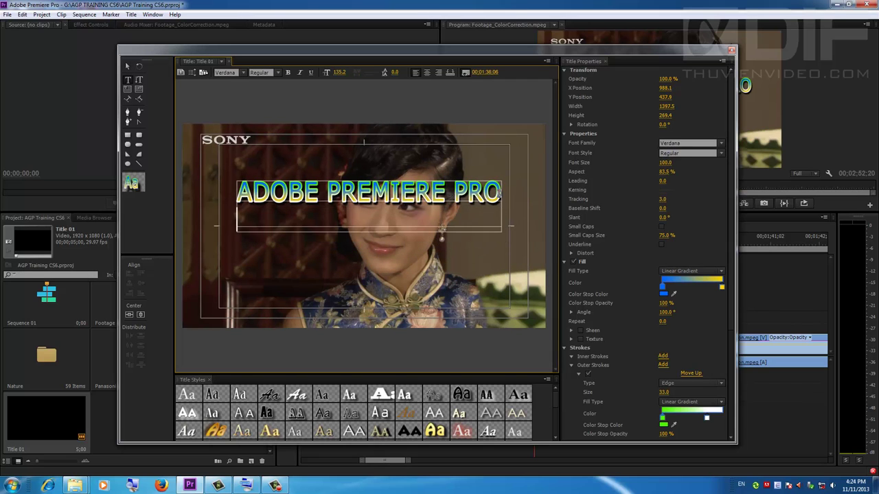
{"action": "type", "text": "DFGFDGFD"}
{"action": "key", "text": "Return"}
{"action": "type", "text": "DFG DFGDF G DFFD"}
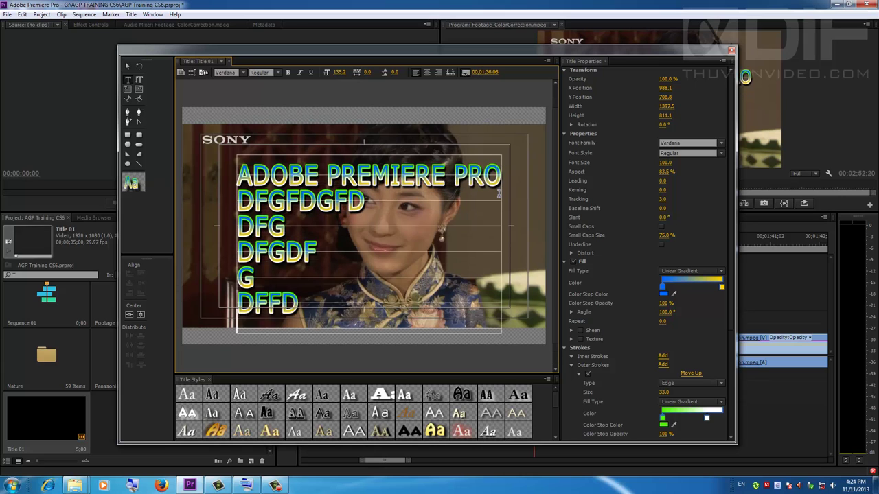
{"action": "type", "text": "G DFG DFGDF GDF G DFG DF G DF"}
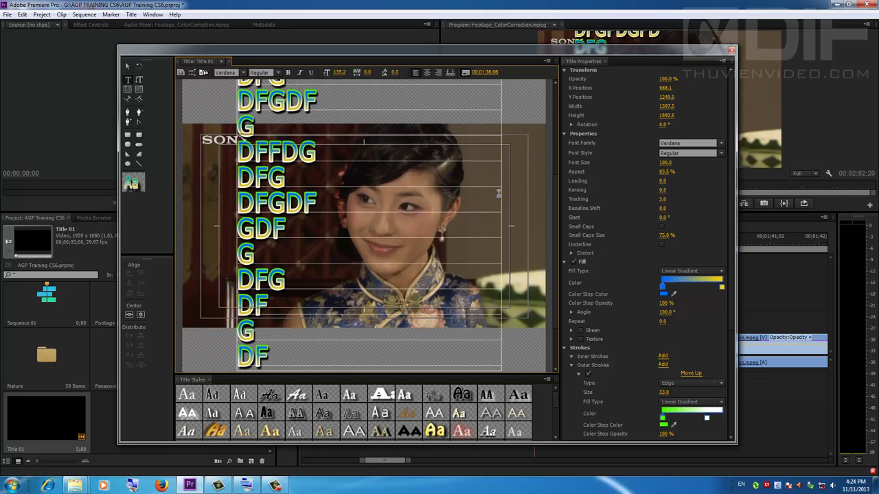
{"action": "left_click", "coordinate": [192, 73]}
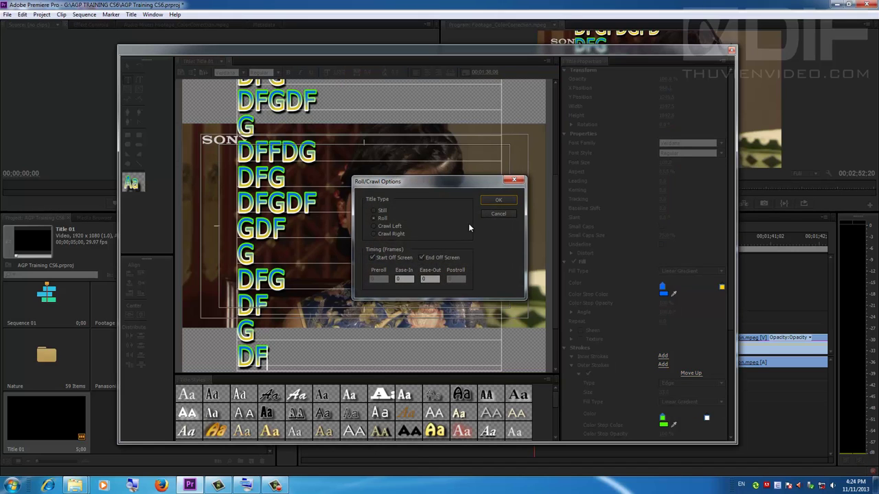
{"action": "left_click", "coordinate": [498, 200]}
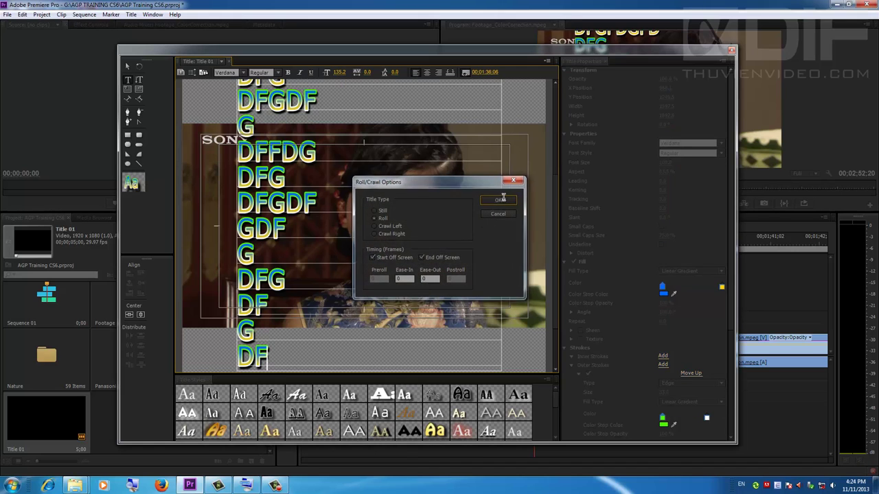
Close the Titler, preview the roll, and adjust the end of Title 01 on Video 2.
{"action": "left_click", "coordinate": [732, 52]}
{"action": "left_click_drag", "start_coordinate": [486, 245], "coordinate": [574, 248]}
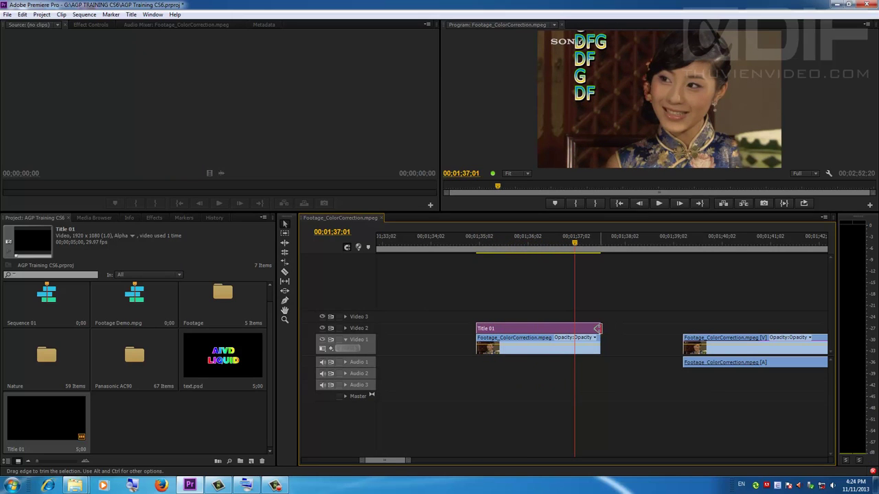
{"action": "mouse_move", "coordinate": [597, 328]}
{"action": "left_mouse_down"}
{"action": "mouse_move", "coordinate": [519, 328]}
{"action": "mouse_move", "coordinate": [536, 328]}
{"action": "left_mouse_up"}
{"action": "left_click_drag", "start_coordinate": [480, 246], "coordinate": [527, 248]}
{"action": "left_click_drag", "start_coordinate": [537, 328], "coordinate": [657, 323]}
Cut Title 01 in two with the Razor and move its left piece earlier.
{"action": "key", "text": "space"}
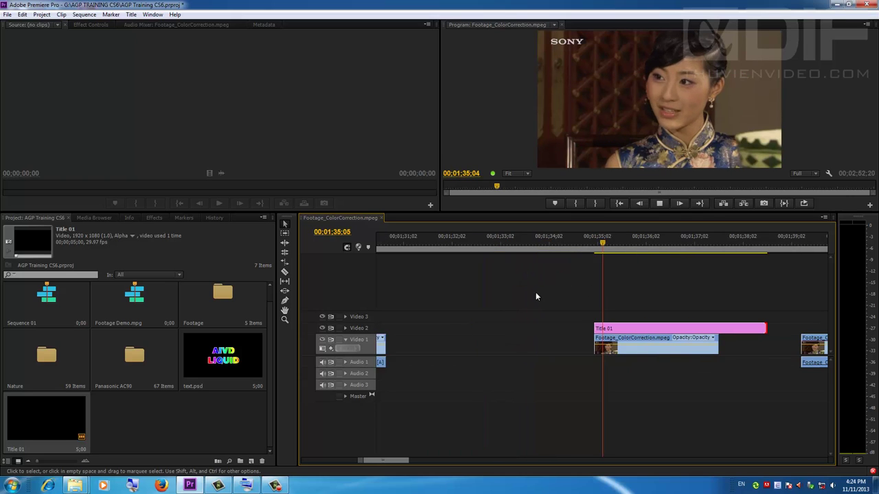
{"action": "key", "text": "space"}
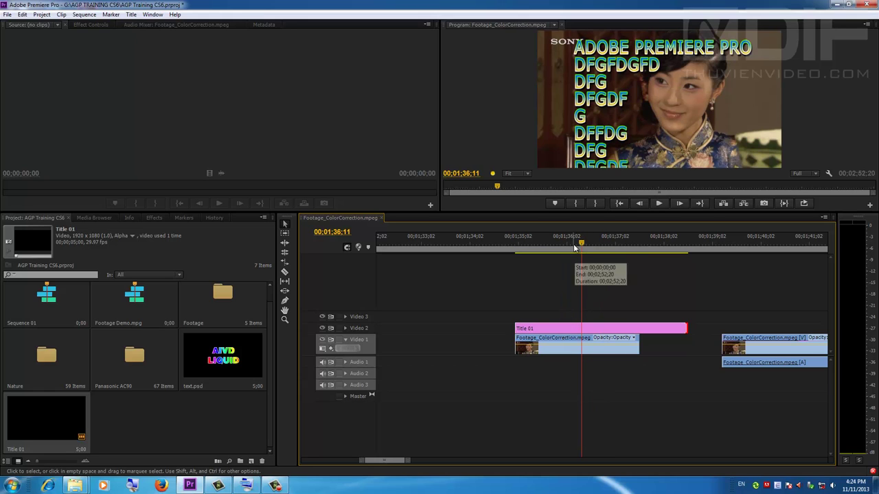
{"action": "key", "text": "Left"}
{"action": "key", "text": "Left"}
{"action": "key", "text": "Left"}
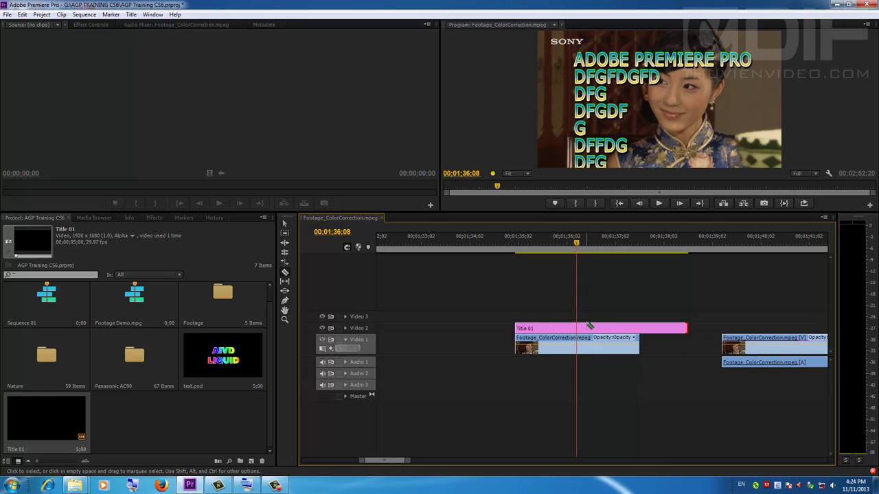
{"action": "left_click", "coordinate": [589, 325]}
{"action": "key", "text": "v"}
{"action": "left_click_drag", "start_coordinate": [567, 332], "coordinate": [493, 330]}
{"action": "mouse_move", "coordinate": [471, 244]}
{"action": "left_mouse_down"}
{"action": "mouse_move", "coordinate": [636, 263]}
{"action": "mouse_move", "coordinate": [618, 249]}
{"action": "left_mouse_up"}
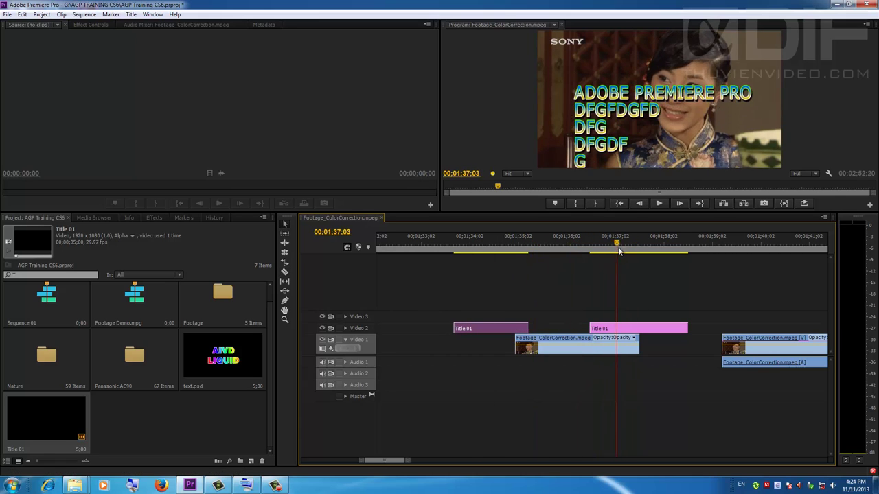
Switch Title 01's Roll/Crawl type to Still, then slide its pieces closer on Video 2.
{"action": "double_click", "coordinate": [625, 328]}
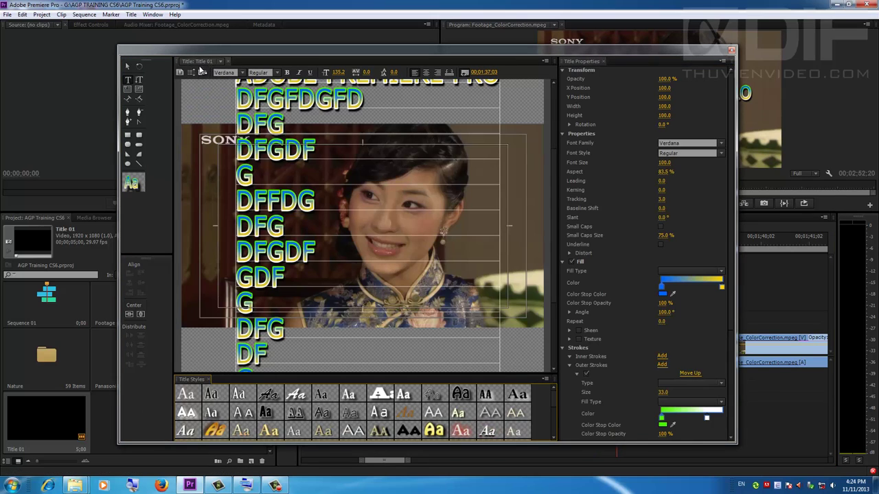
{"action": "left_click", "coordinate": [202, 71]}
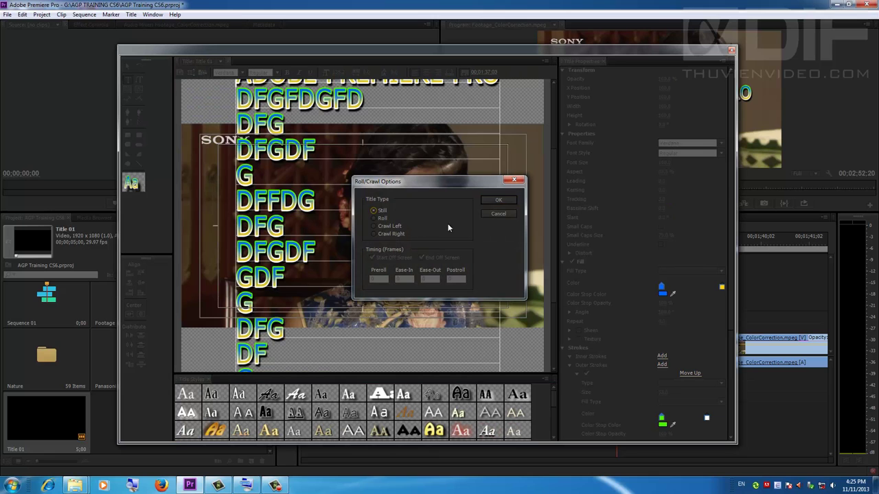
{"action": "left_click", "coordinate": [502, 206]}
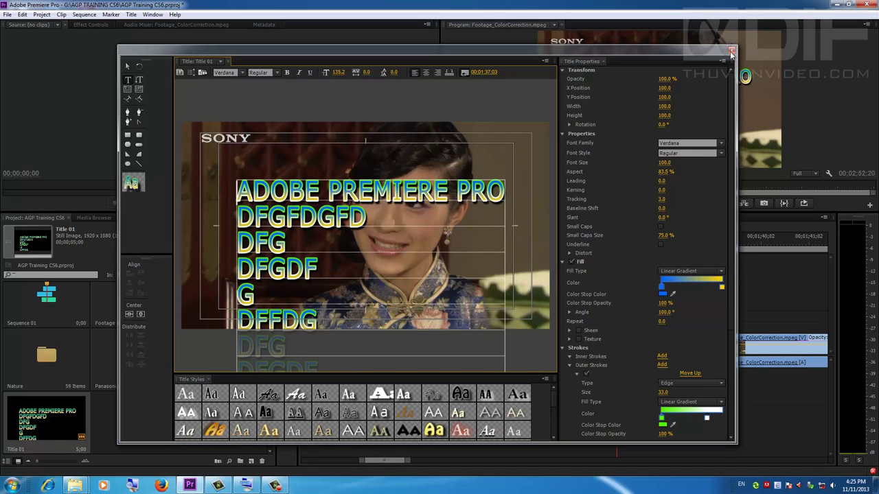
{"action": "left_click", "coordinate": [731, 54]}
{"action": "left_click_drag", "start_coordinate": [480, 247], "coordinate": [615, 248]}
{"action": "left_click_drag", "start_coordinate": [614, 330], "coordinate": [580, 336]}
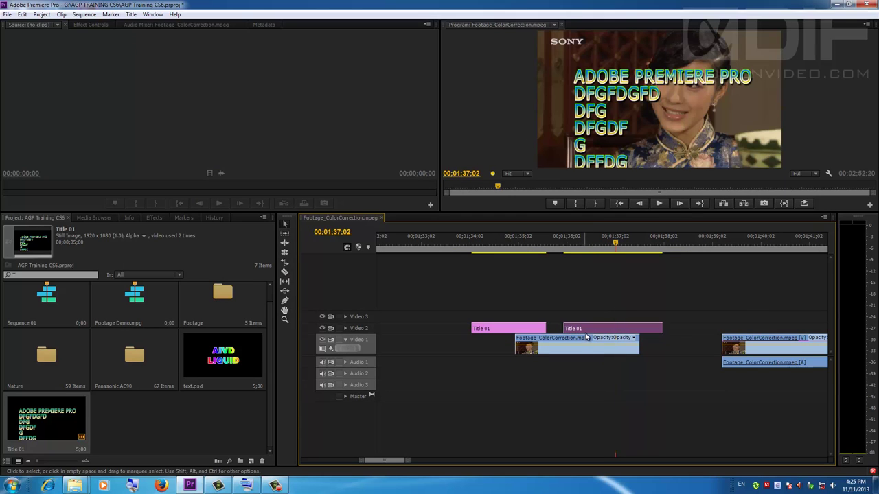
Remove the extra Title 01 piece and duplicate Title 01 in the Project panel as Title 02.
{"action": "key", "text": "ctrl+z"}
{"action": "key", "text": "ctrl+z"}
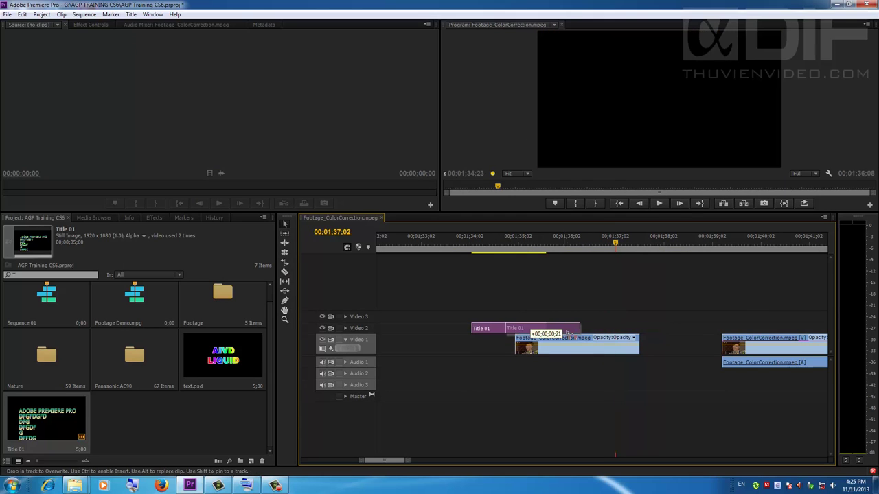
{"action": "left_click", "coordinate": [542, 240]}
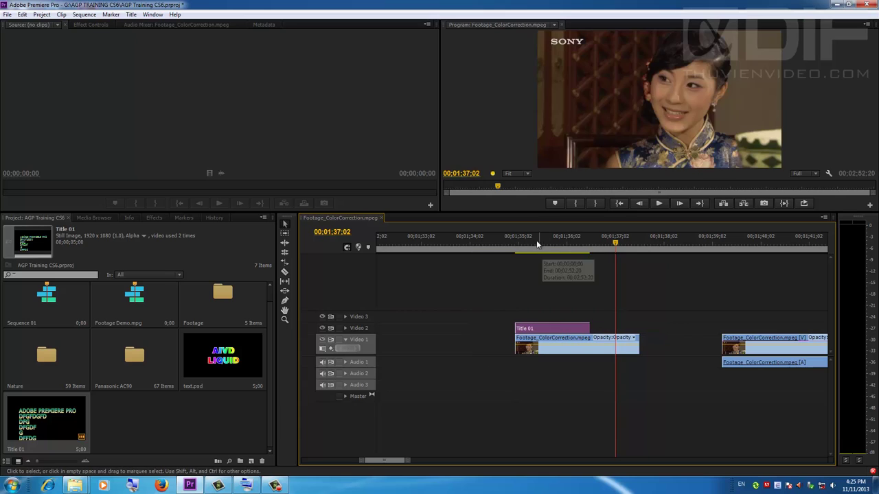
{"action": "right_click", "coordinate": [549, 332]}
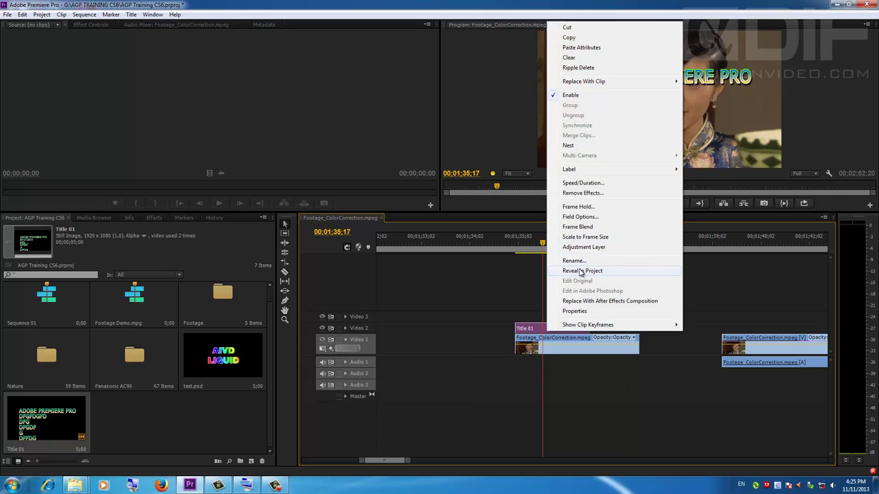
{"action": "left_click", "coordinate": [580, 271]}
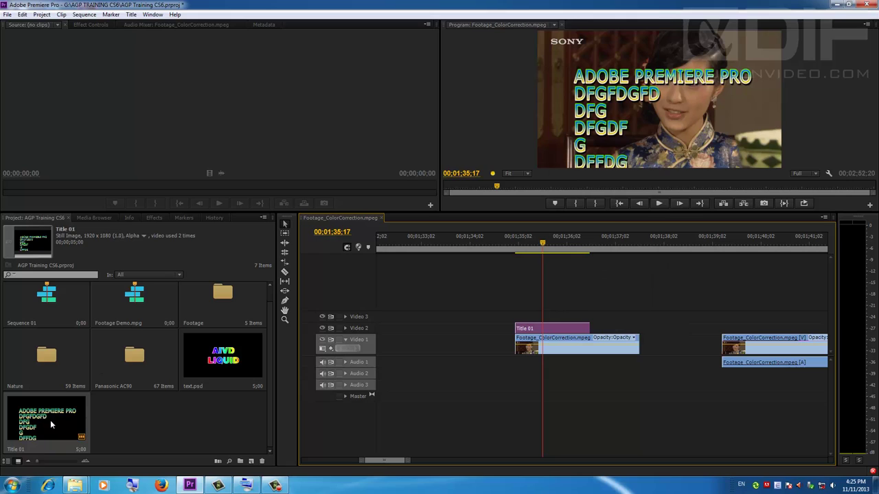
{"action": "left_click", "coordinate": [60, 420]}
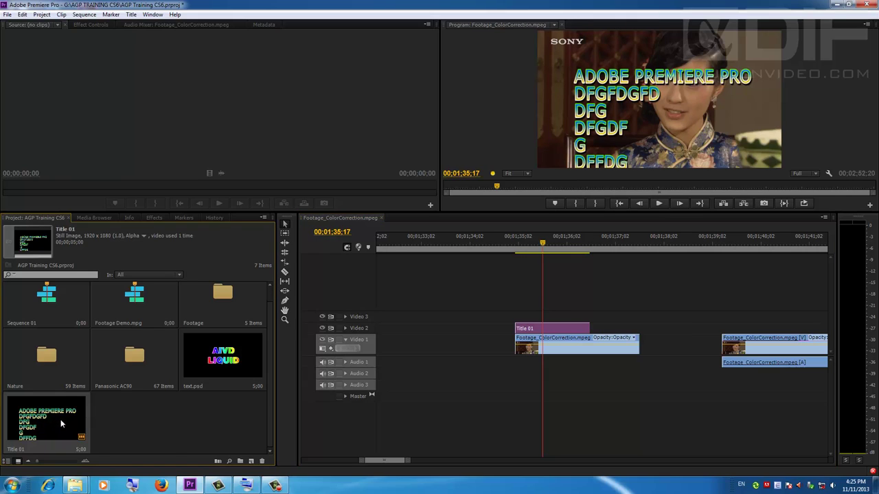
{"action": "key", "text": "ctrl+c"}
{"action": "key", "text": "ctrl+v"}
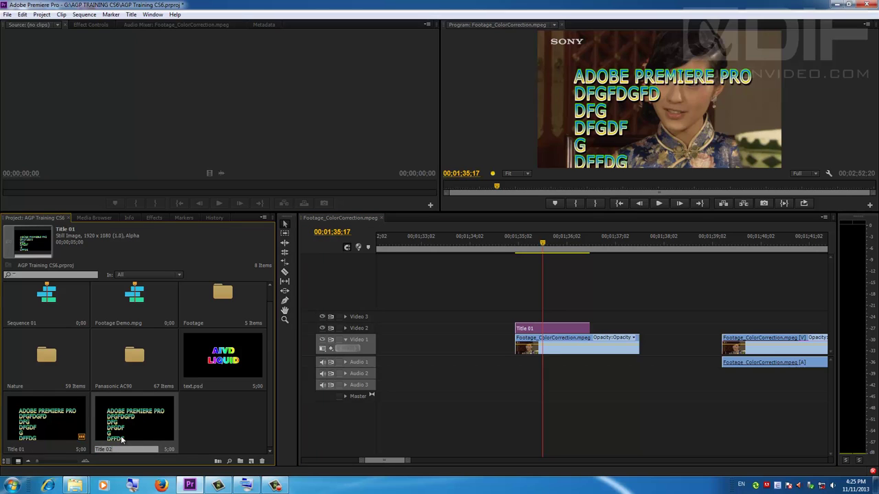
{"action": "key", "text": "Tab"}
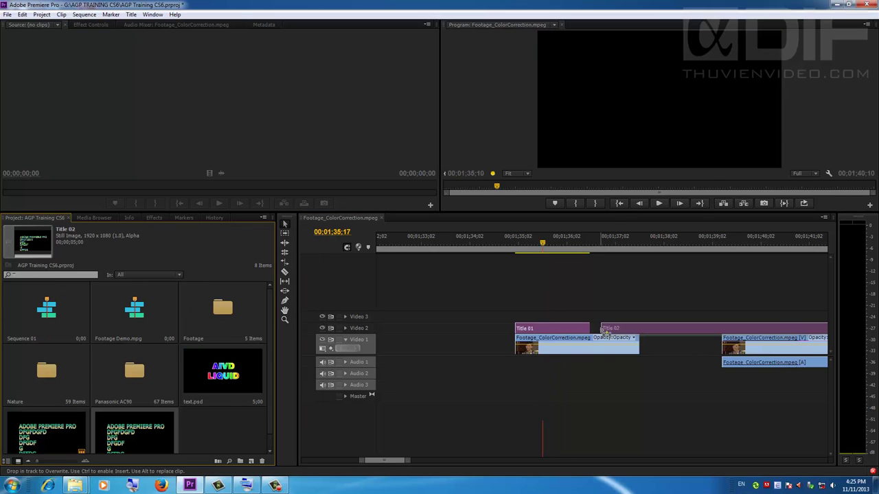
Place Title 02 on Video 2 directly after Title 01.
{"action": "left_click_drag", "start_coordinate": [113, 438], "coordinate": [602, 329]}
{"action": "left_click_drag", "start_coordinate": [548, 333], "coordinate": [474, 333]}
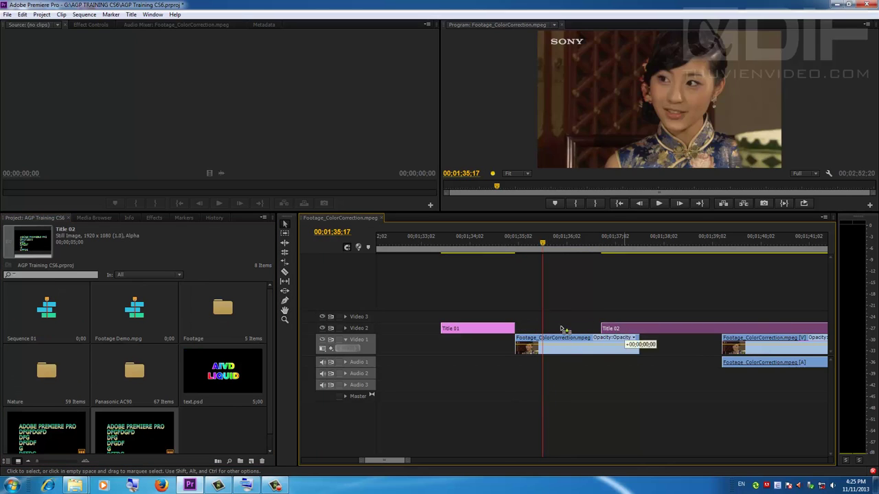
{"action": "left_click_drag", "start_coordinate": [627, 330], "coordinate": [549, 330]}
{"action": "left_click", "coordinate": [552, 246]}
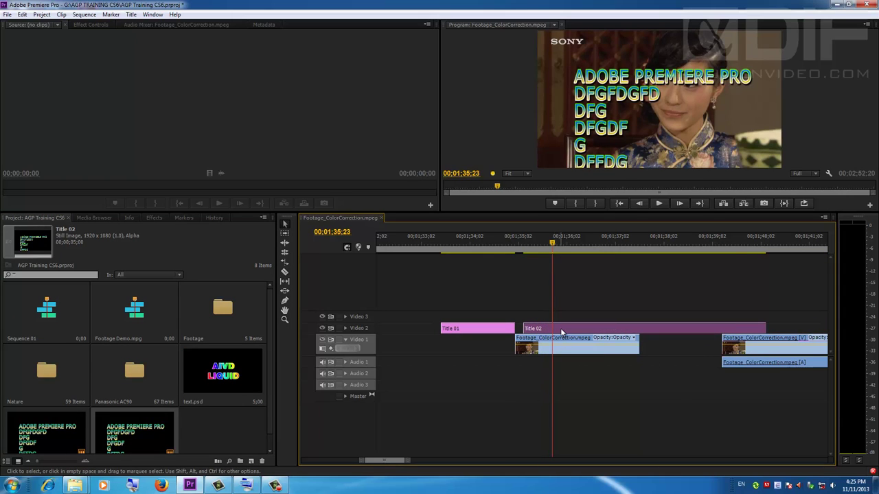
Set Title 02 to Roll in Roll/Crawl Options and preview it over the footage.
{"action": "double_click", "coordinate": [560, 328]}
{"action": "left_click", "coordinate": [191, 72]}
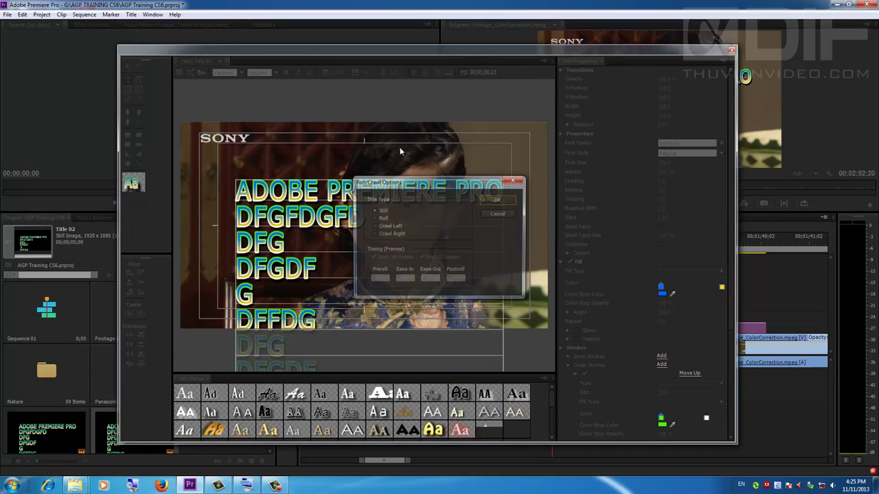
{"action": "left_click", "coordinate": [382, 219]}
{"action": "left_click", "coordinate": [499, 200]}
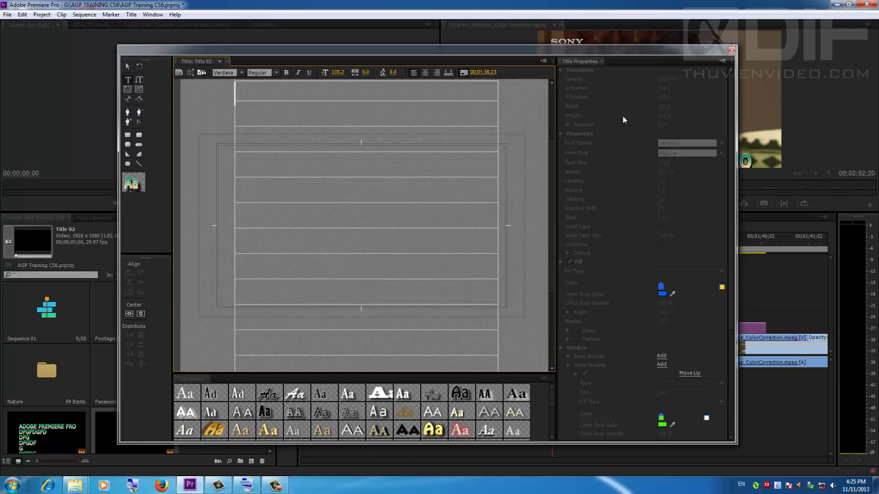
{"action": "left_click", "coordinate": [730, 49]}
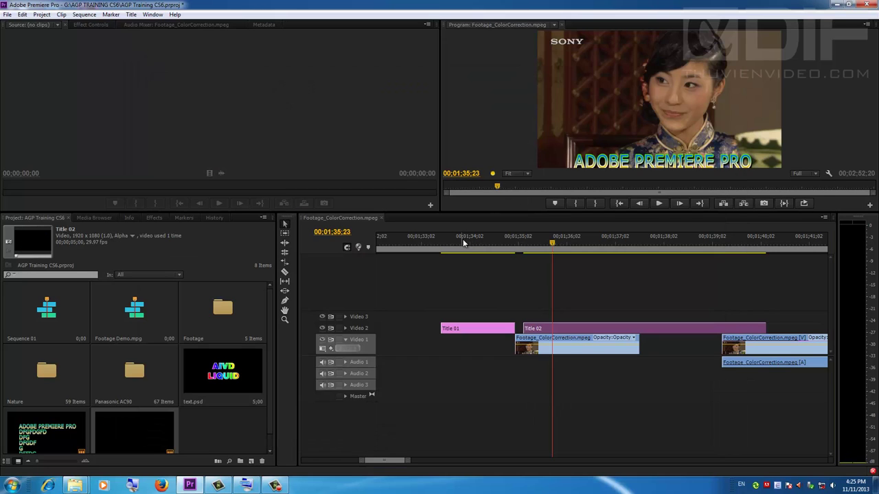
{"action": "mouse_move", "coordinate": [473, 241]}
{"action": "left_mouse_down"}
{"action": "mouse_move", "coordinate": [568, 249]}
{"action": "mouse_move", "coordinate": [639, 240]}
{"action": "left_mouse_up"}
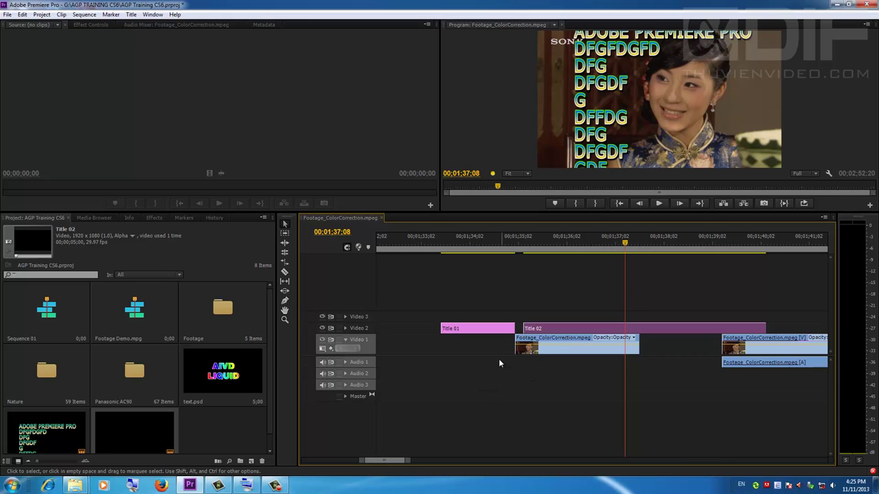
Drag a Title 01 clip to the start of Video 2, ahead of the other title clips.
{"action": "left_click", "coordinate": [474, 332]}
{"action": "left_click_drag", "start_coordinate": [483, 327], "coordinate": [399, 330]}
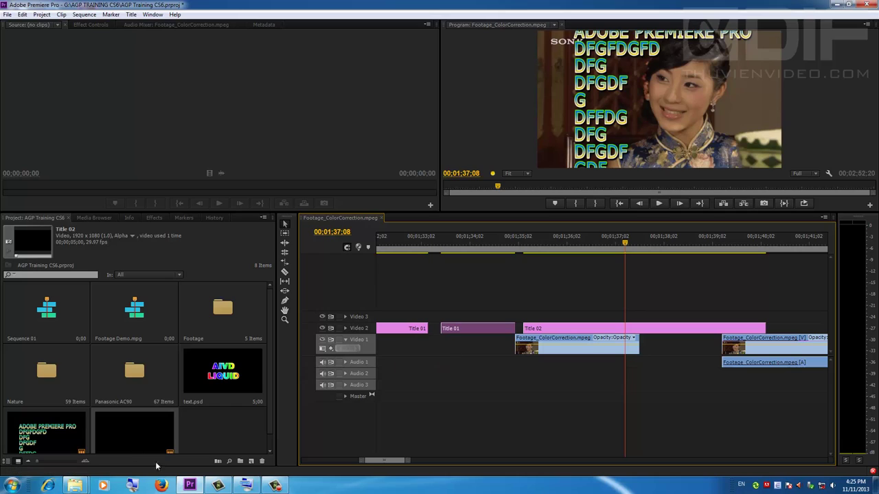
{"action": "left_click", "coordinate": [186, 447]}
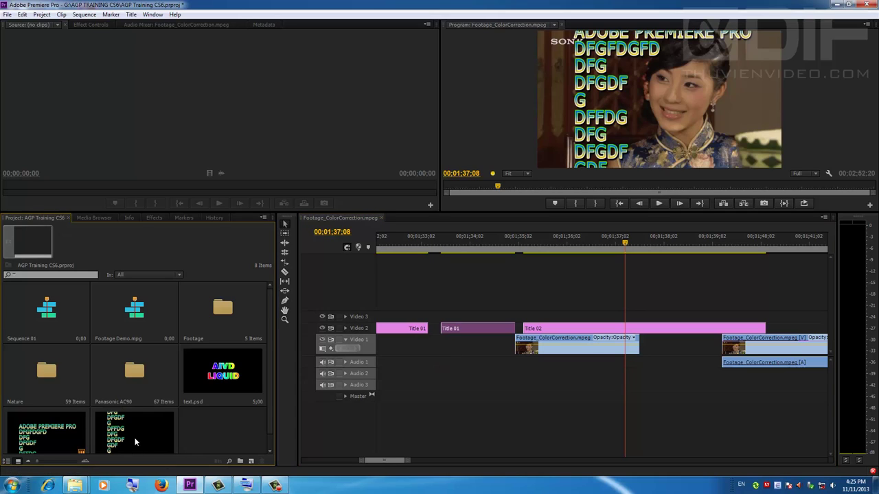